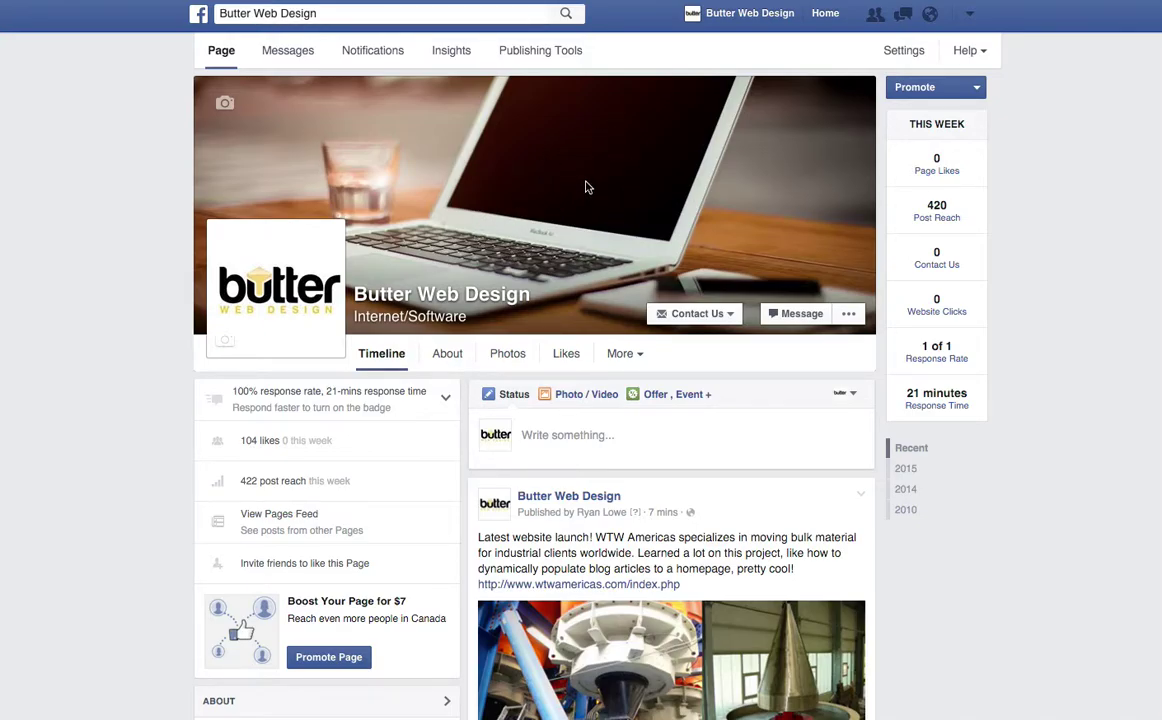
# Step: Open the page source of the Butter Web Design home page and capture a full screenshot of its code
pyautogui.click(587, 187)
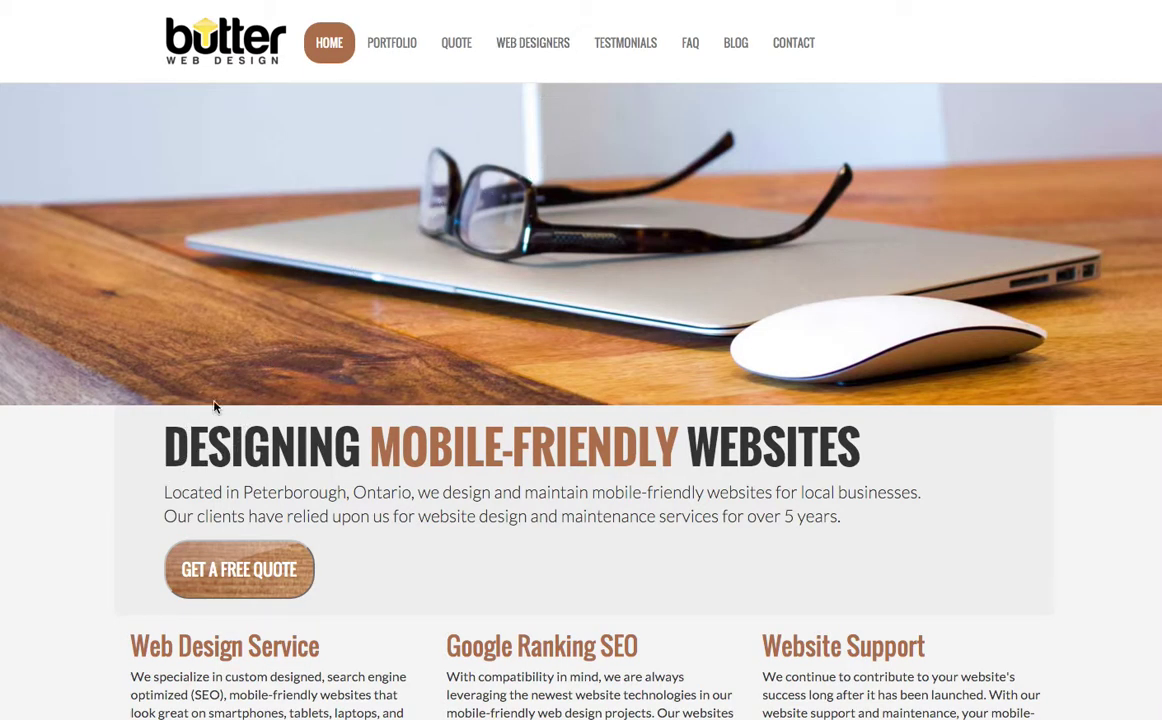
pyautogui.rightClick(70, 478)
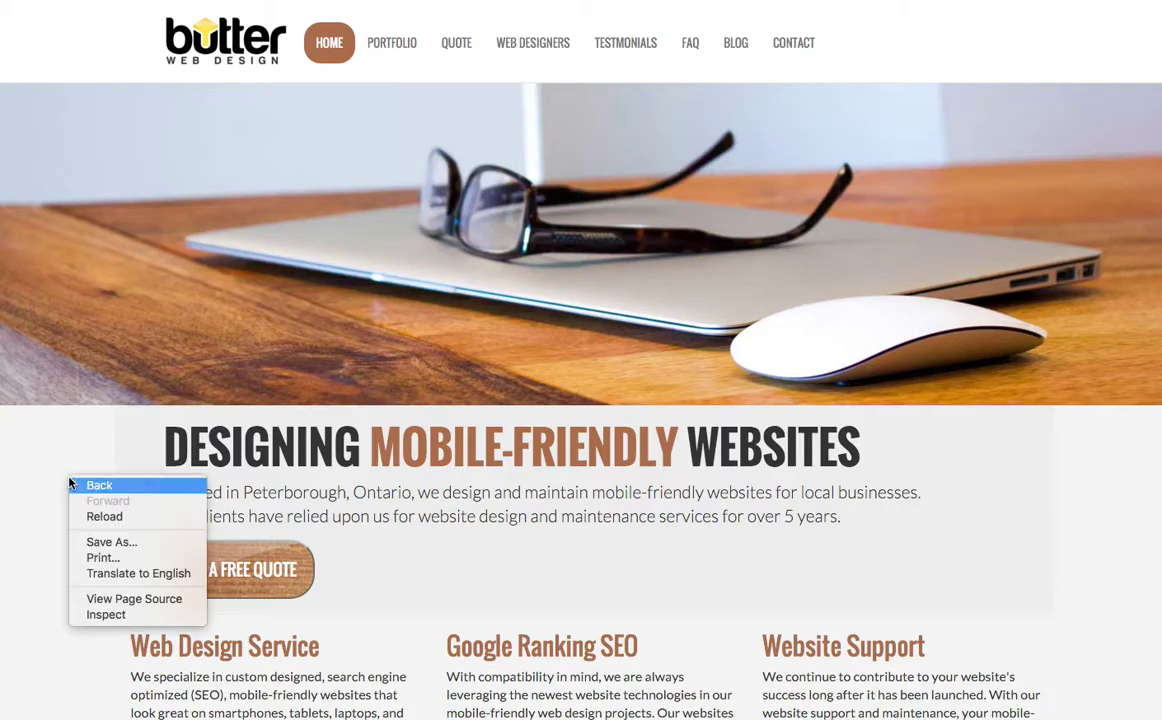
pyautogui.click(118, 598)
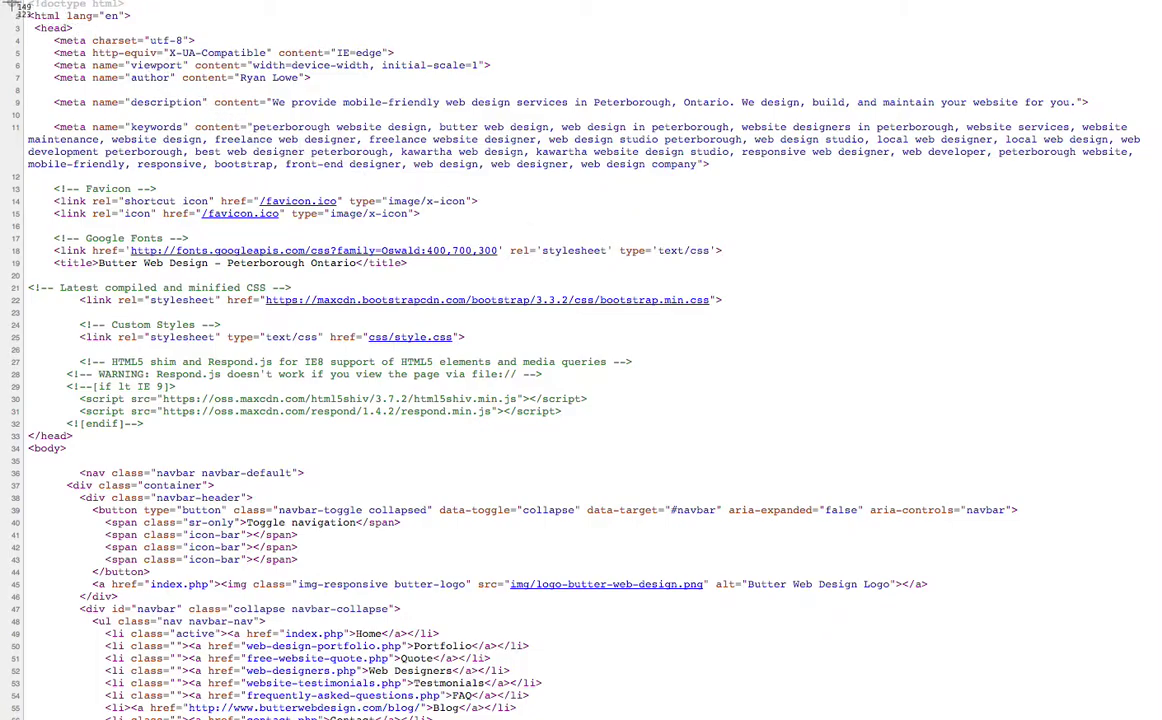
pyautogui.moveTo(28, 5); pyautogui.dragTo(1155, 715)
pyautogui.click(1153, 703)
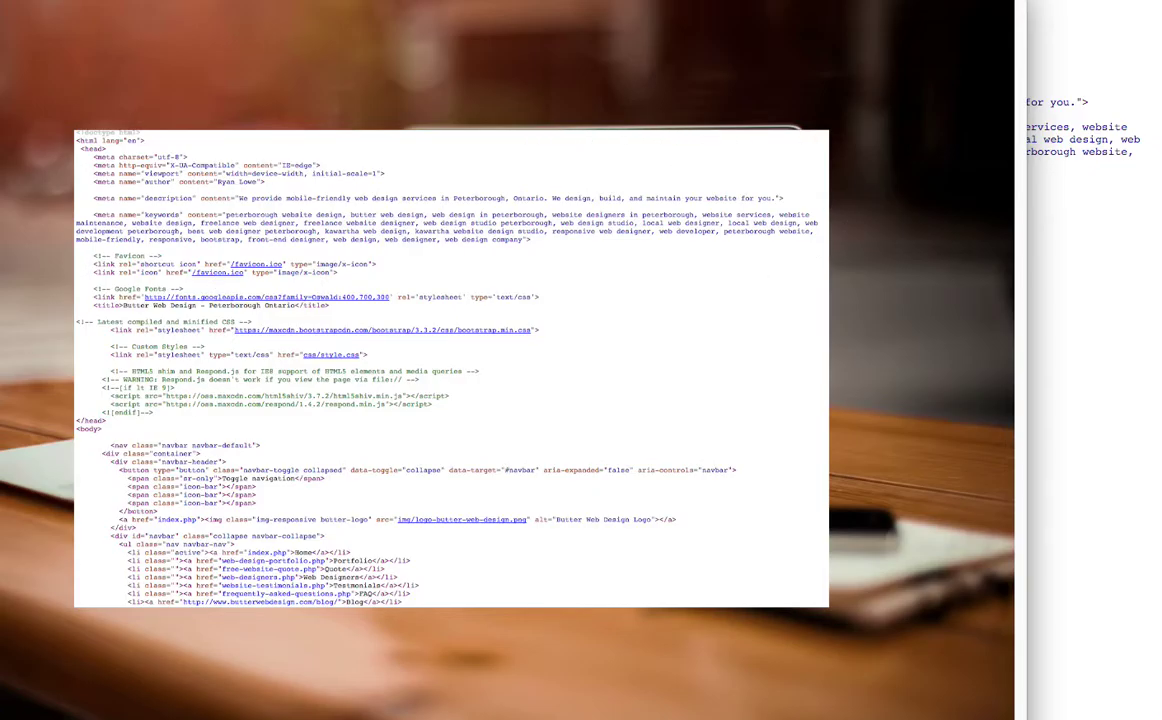
# Step: Marquee-select the code screenshot's area over the laptop photo and add a black-filled layer beneath the screenshot layer
pyautogui.moveTo(320, 165); pyautogui.dragTo(840, 68)
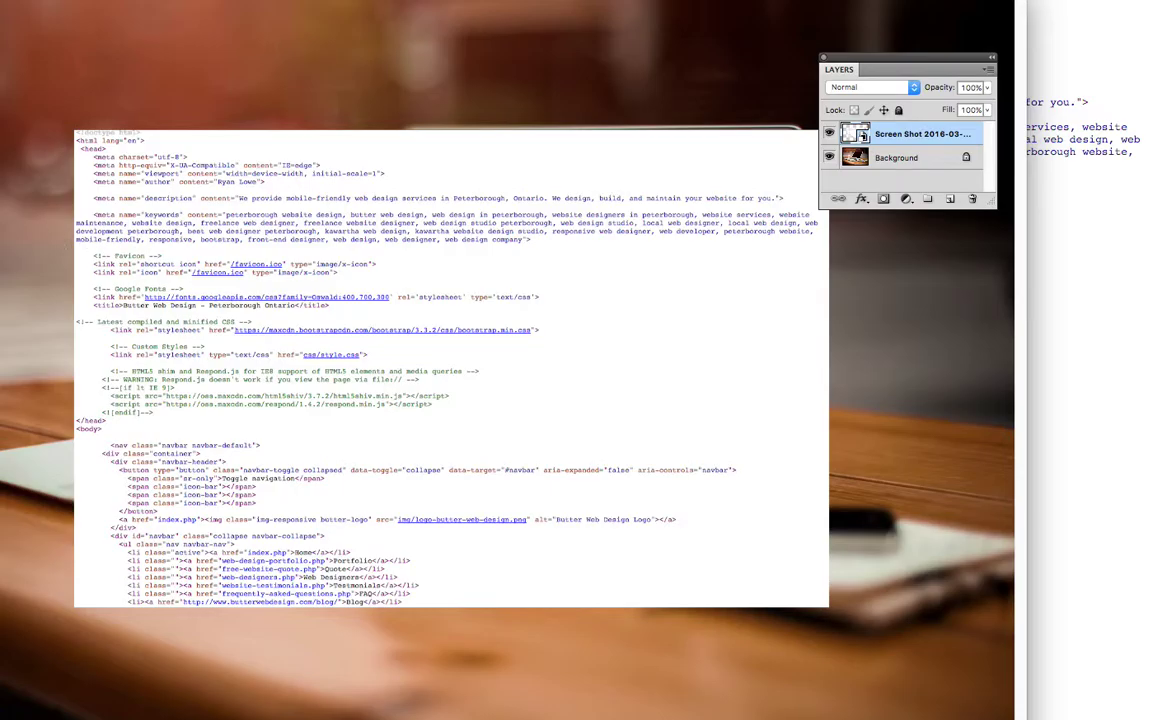
pyautogui.moveTo(0, 72); pyautogui.dragTo(28, 73)
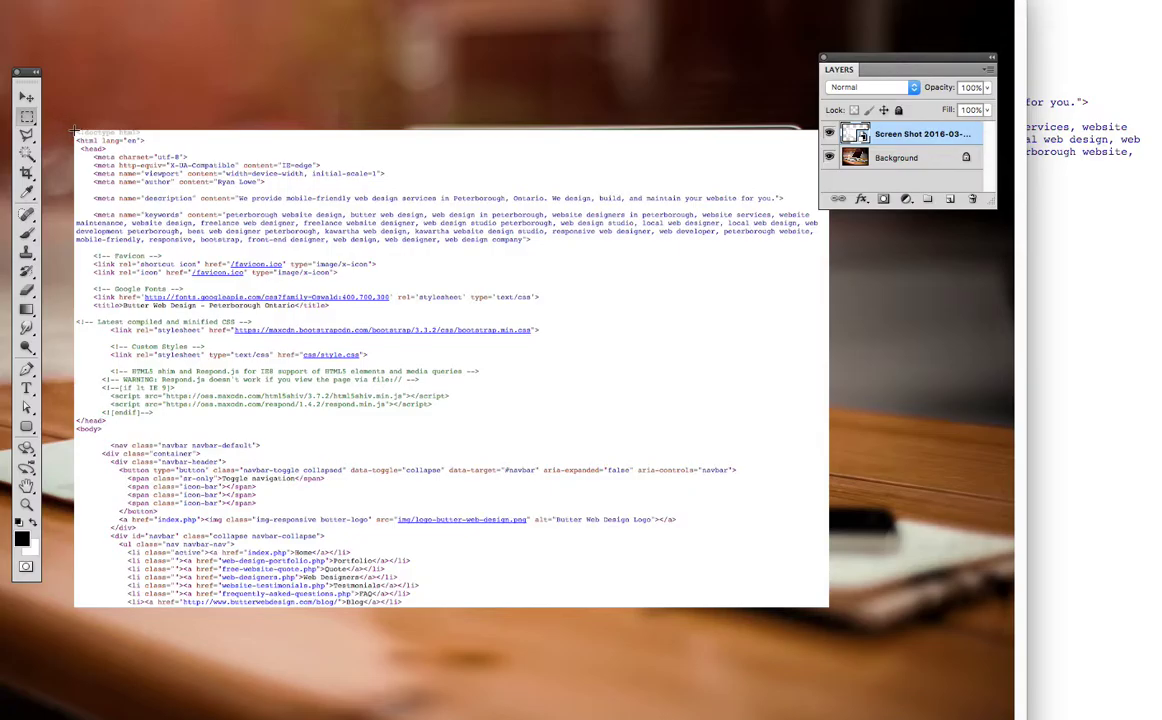
pyautogui.moveTo(74, 130); pyautogui.dragTo(826, 605)
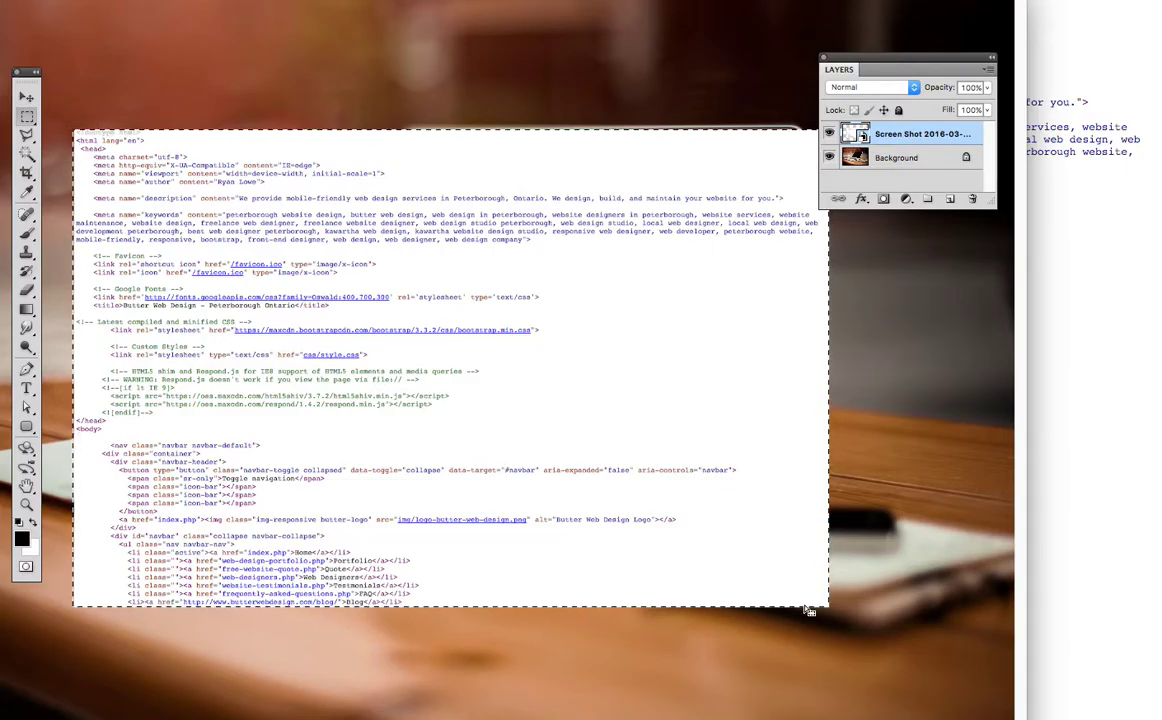
pyautogui.click(950, 198)
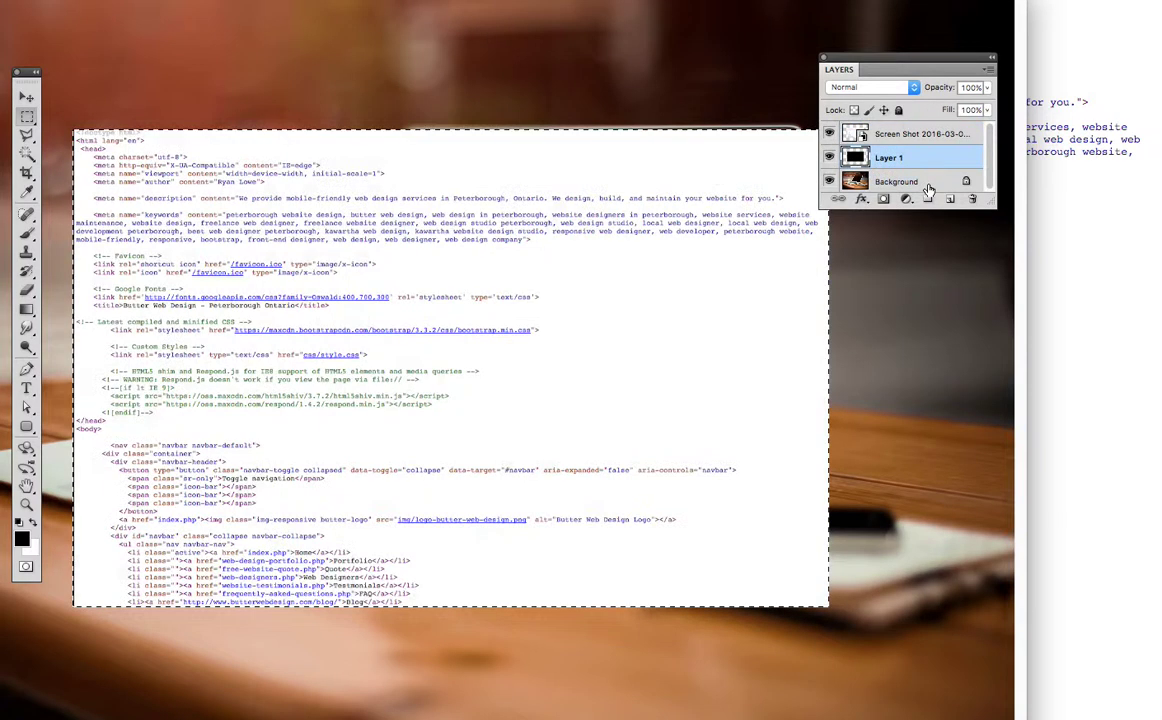
# Step: Try the Difference and Exclusion blend modes on the code screenshot layer
pyautogui.click(907, 136)
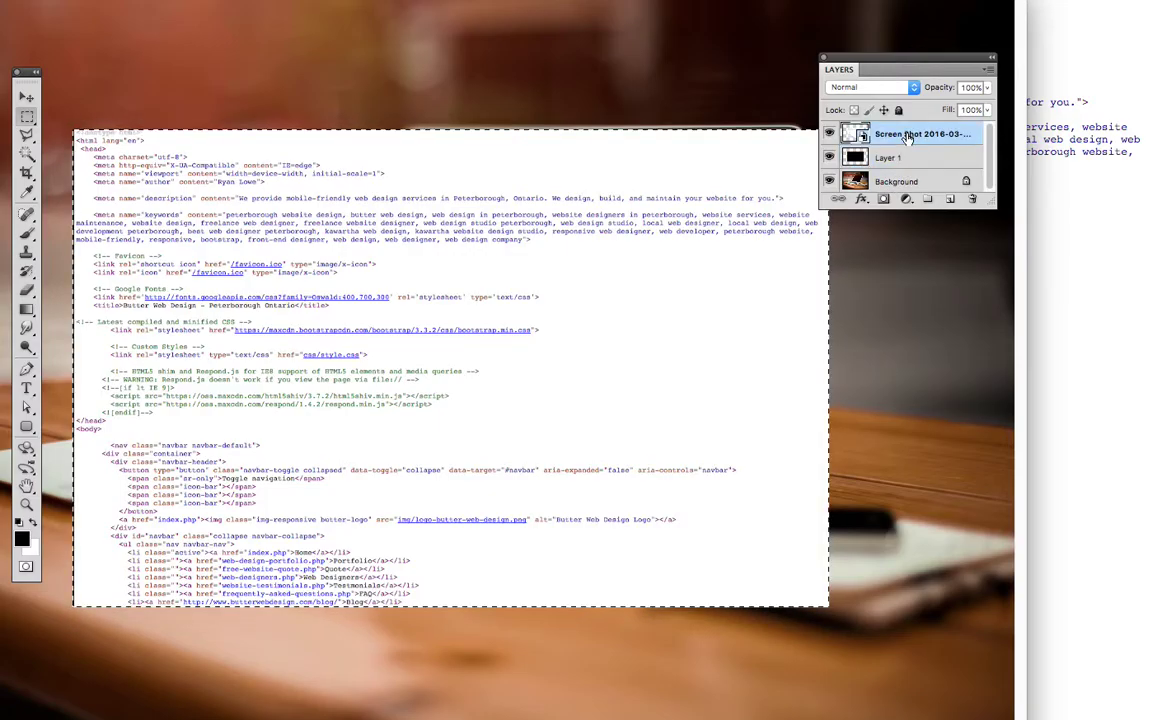
pyautogui.click(880, 88)
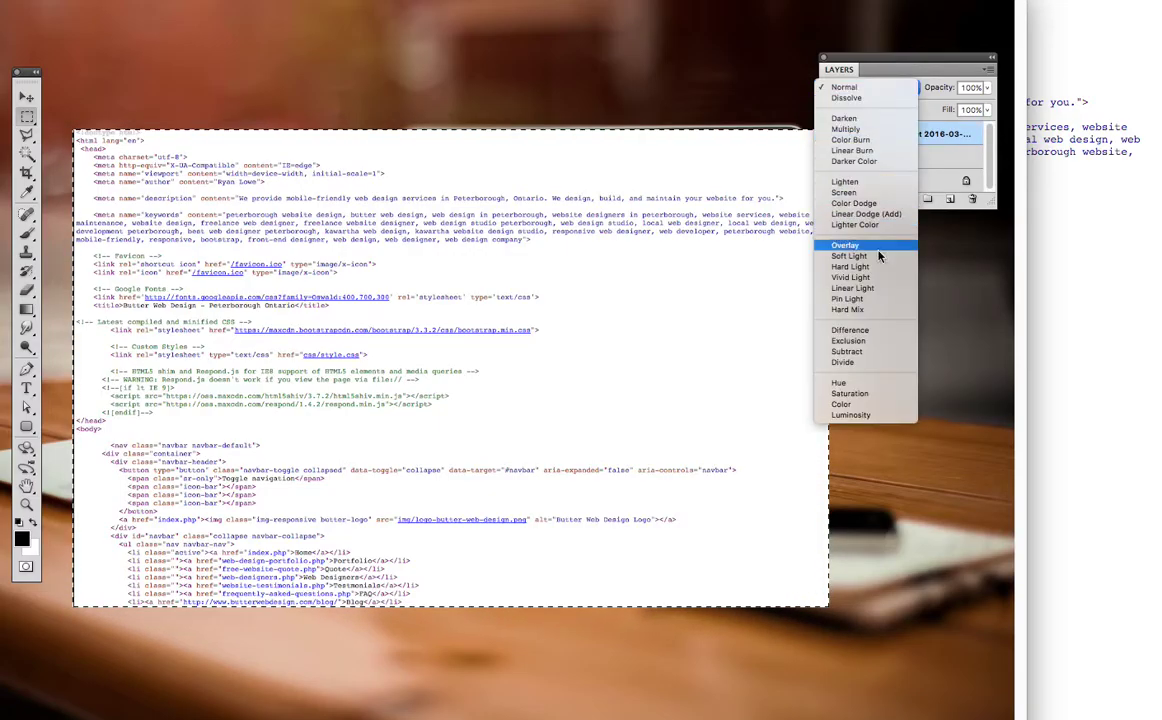
pyautogui.click(849, 330)
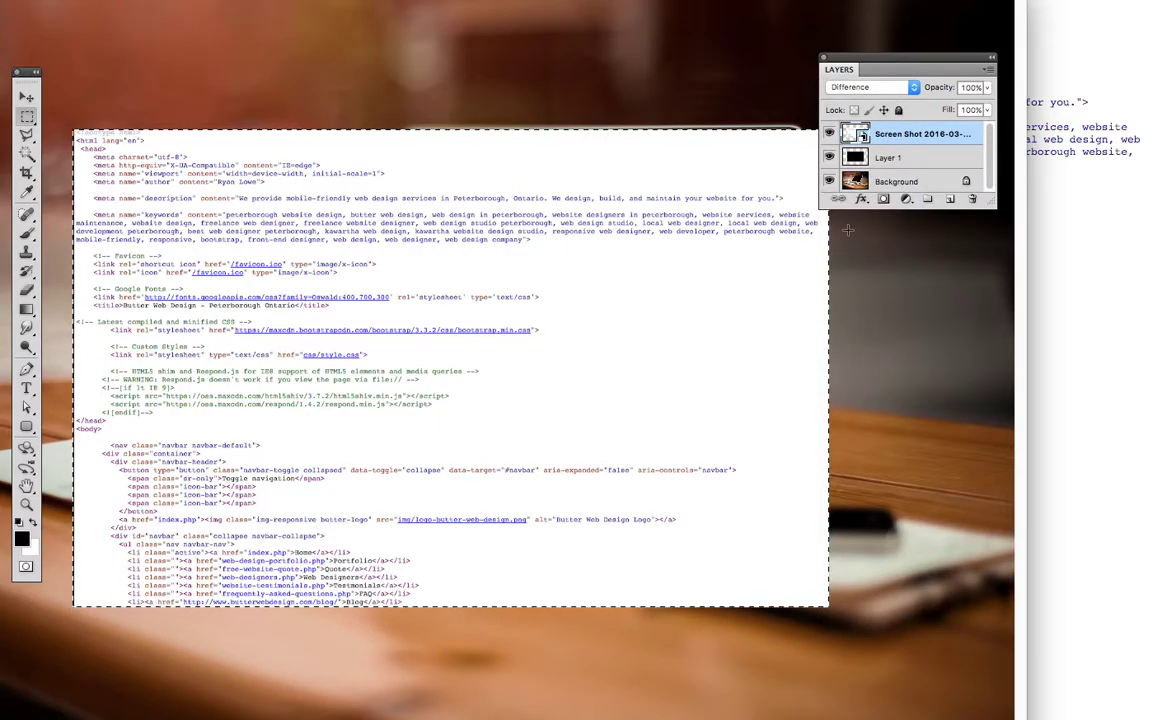
pyautogui.click(875, 88)
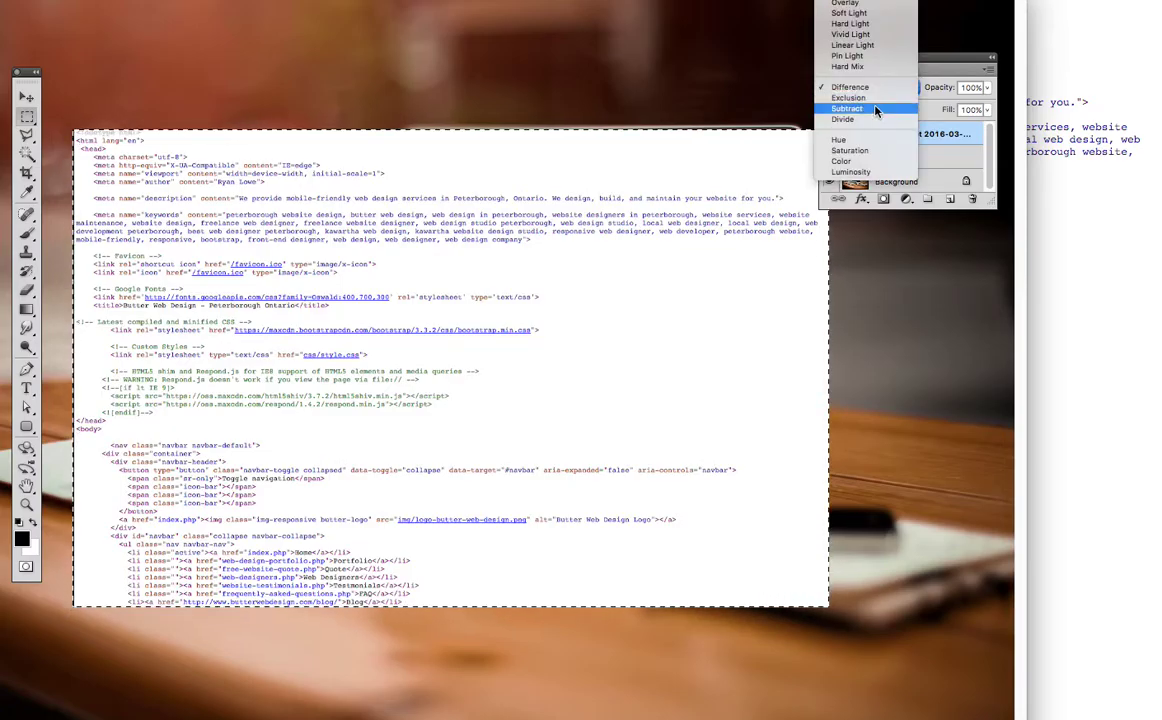
pyautogui.click(868, 98)
# Step: Clear the selection, move black Layer 1 above the screenshot, and try Difference, Exclusion and Subtract blending on it
pyautogui.press('super+d')
pyautogui.click(890, 157)
pyautogui.moveTo(890, 157); pyautogui.dragTo(889, 133)
pyautogui.click(880, 88)
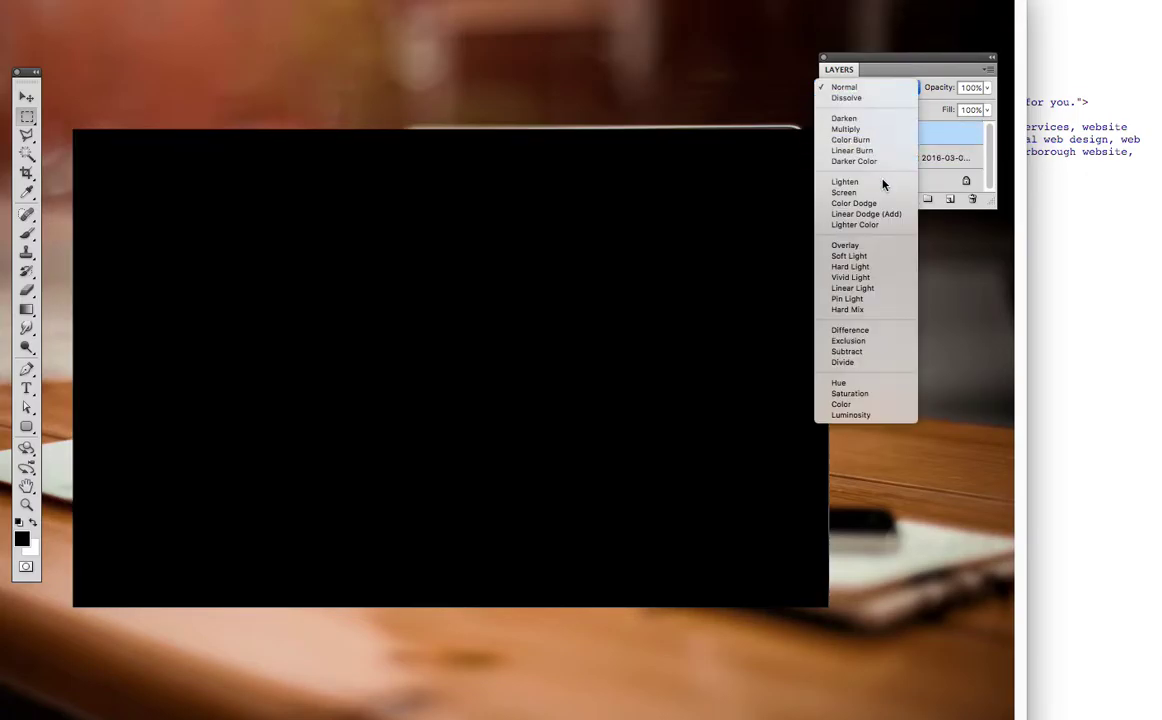
pyautogui.click(875, 331)
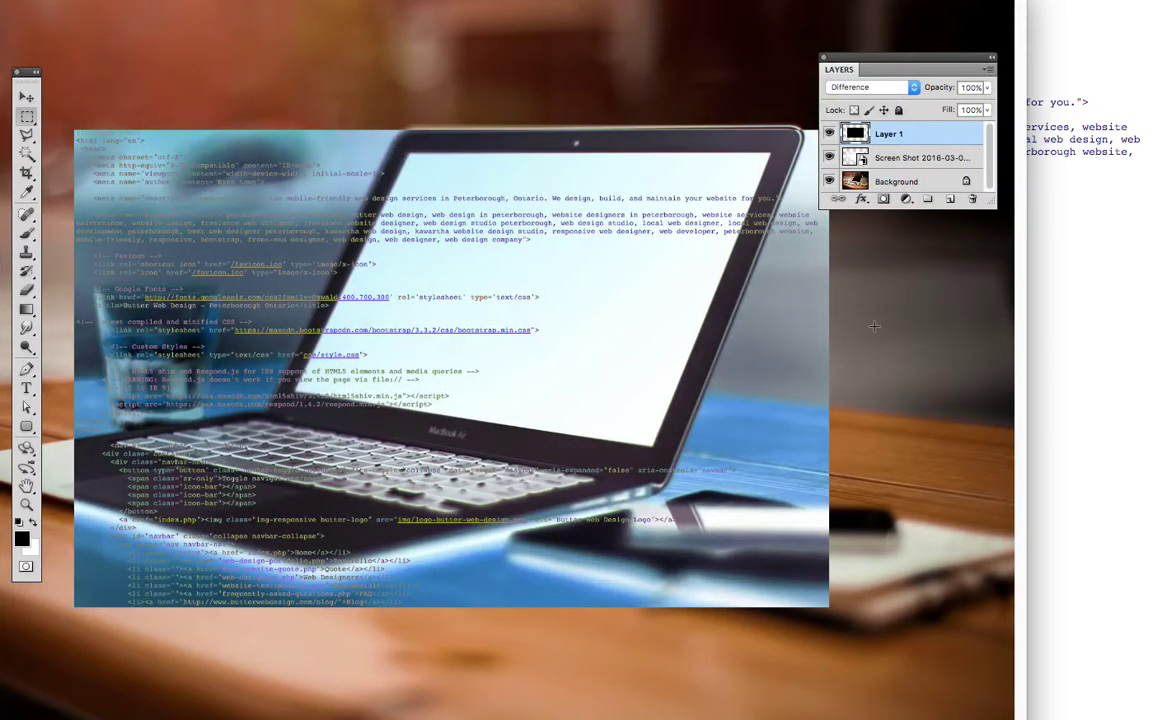
pyautogui.click(872, 87)
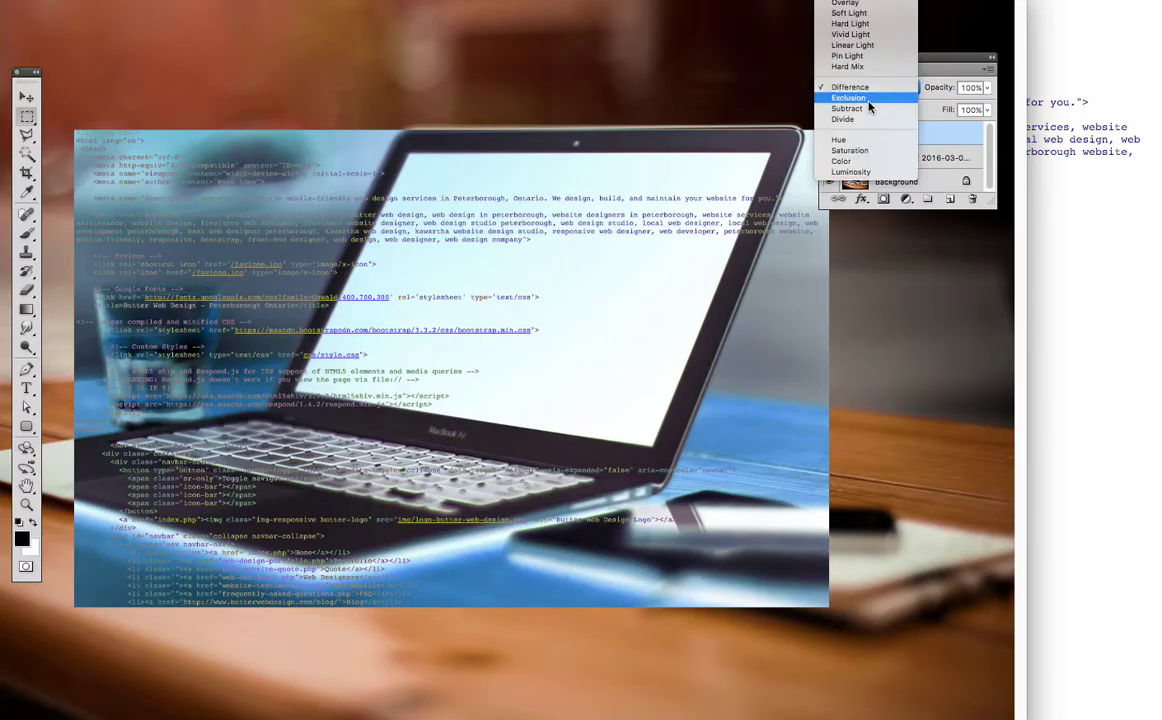
pyautogui.click(869, 98)
pyautogui.click(877, 87)
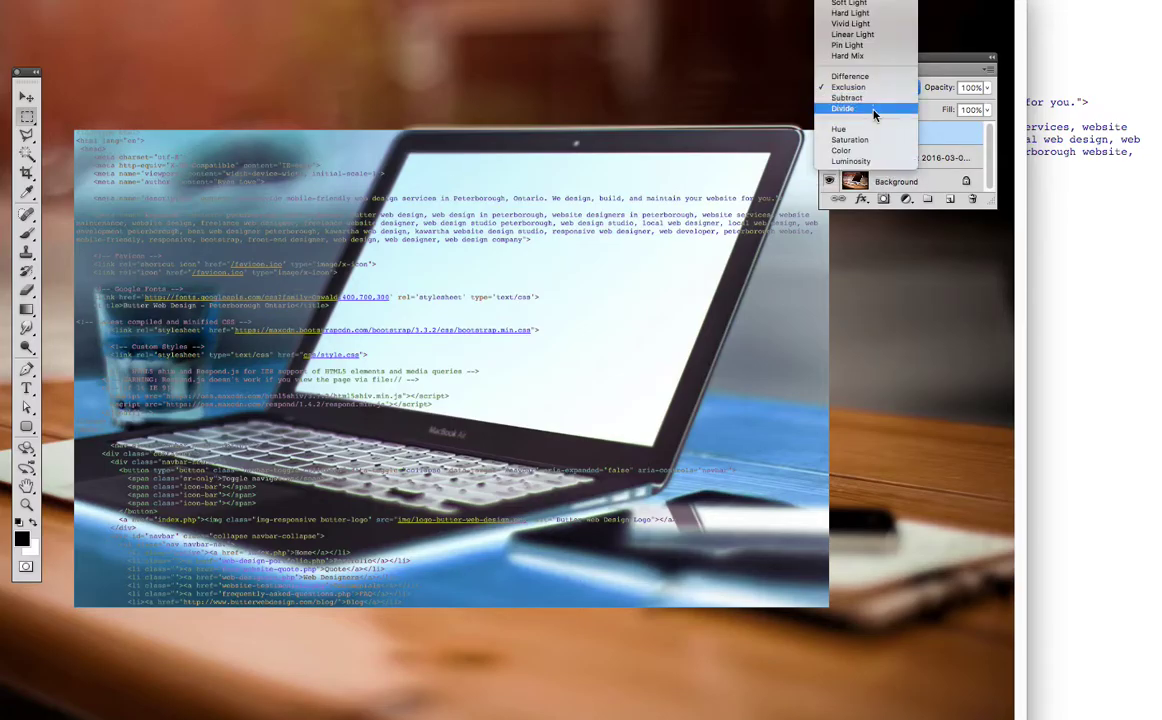
pyautogui.click(875, 97)
# Step: Move Layer 1 back beneath the screenshot layer and restore its blend mode to Normal
pyautogui.moveTo(886, 134); pyautogui.dragTo(886, 166)
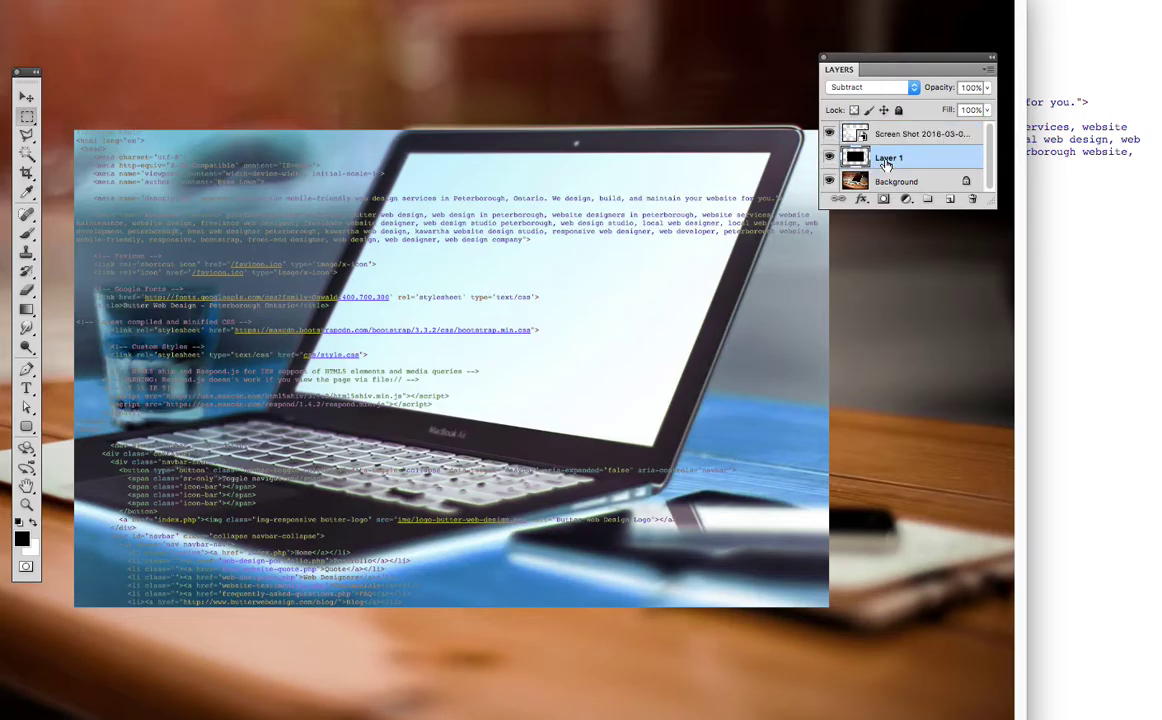
pyautogui.click(880, 88)
pyautogui.scroll(3, 865, 120)
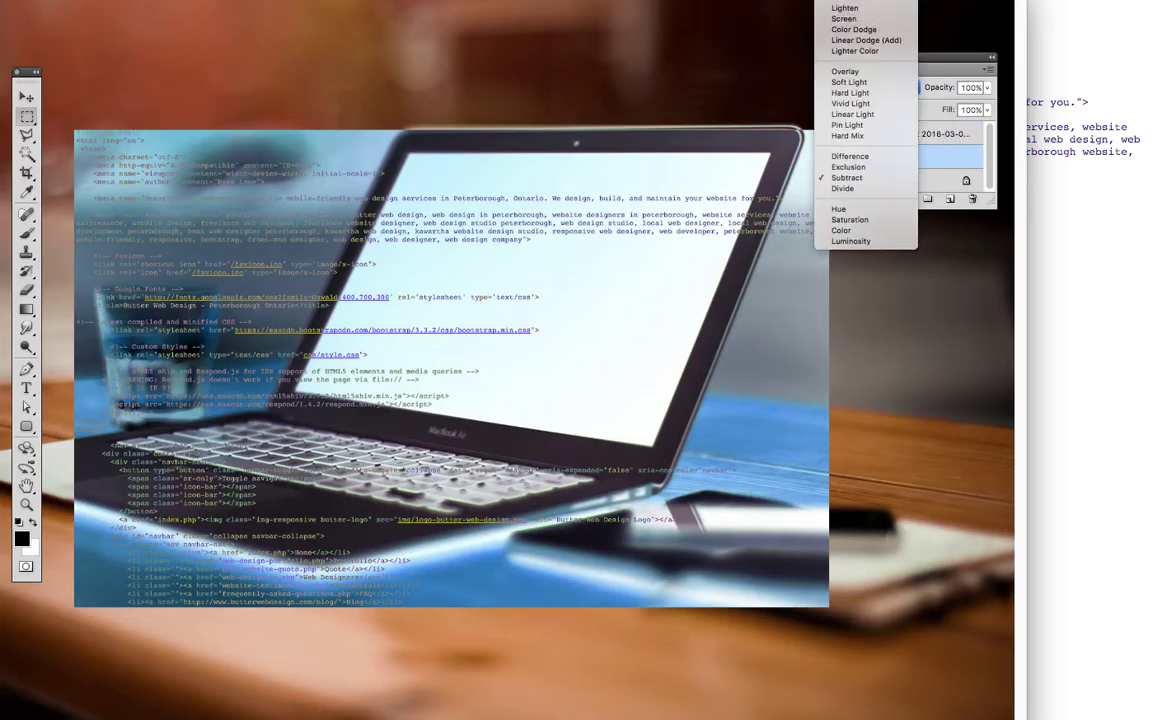
pyautogui.scroll(3, 865, 120)
pyautogui.click(845, 14)
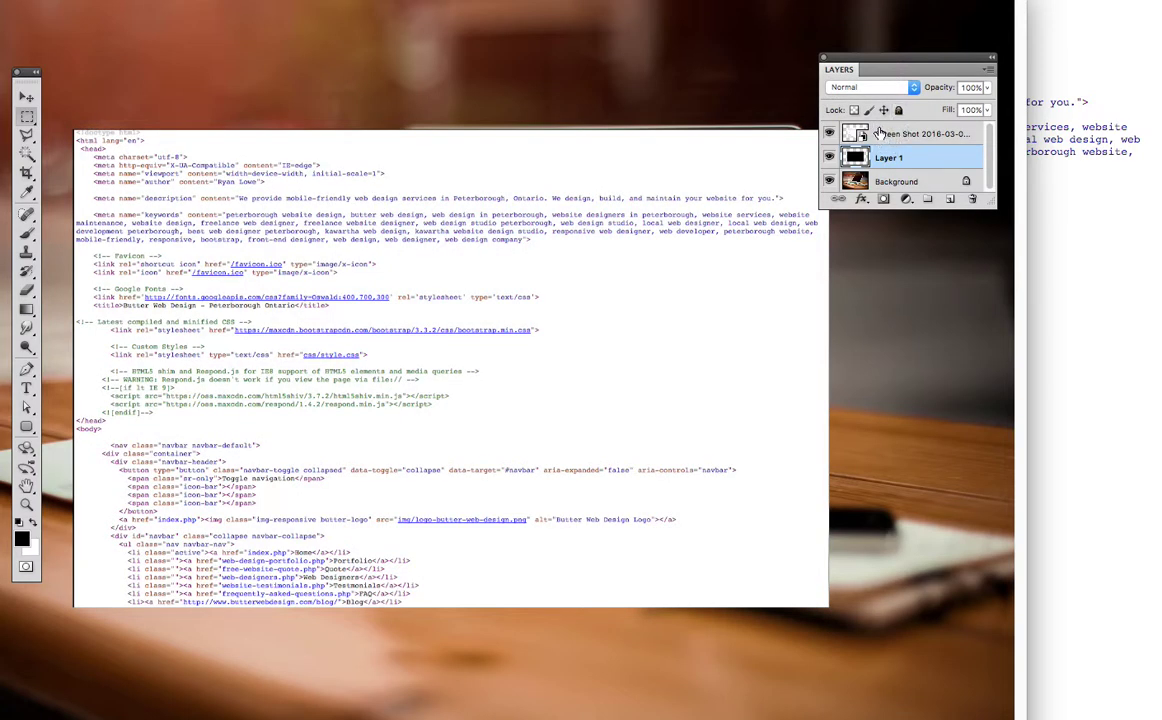
# Step: Set the code screenshot layer's blend mode to Difference
pyautogui.click(880, 133)
pyautogui.click(866, 87)
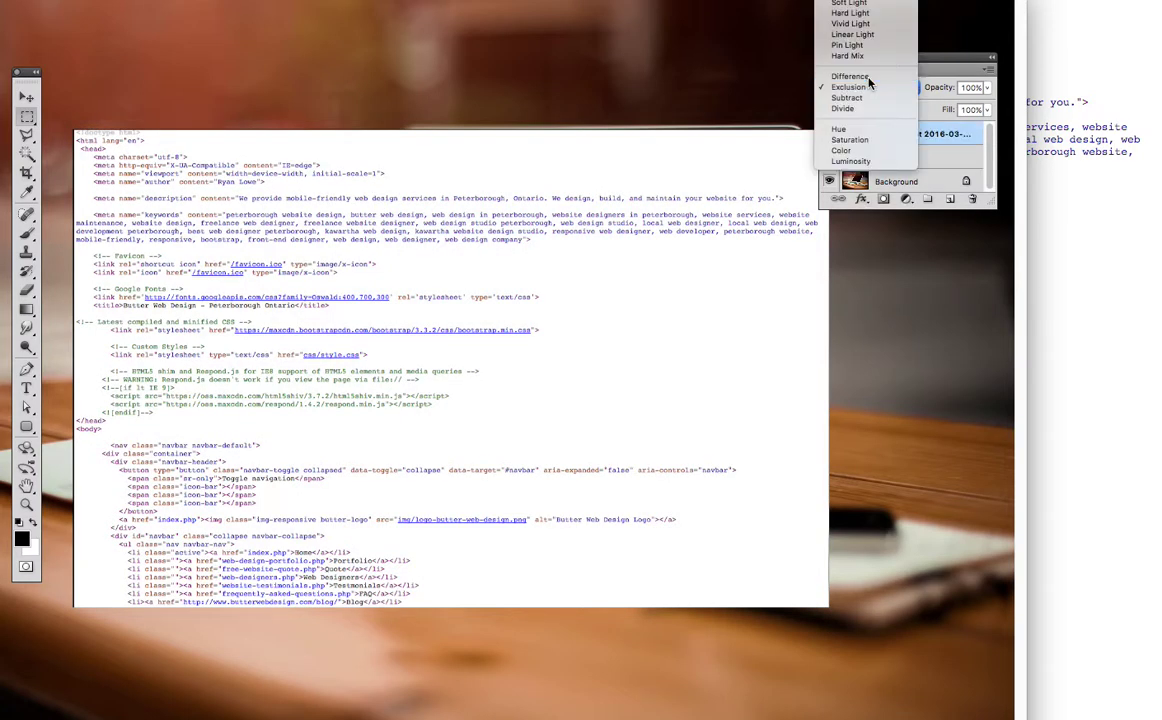
pyautogui.click(850, 76)
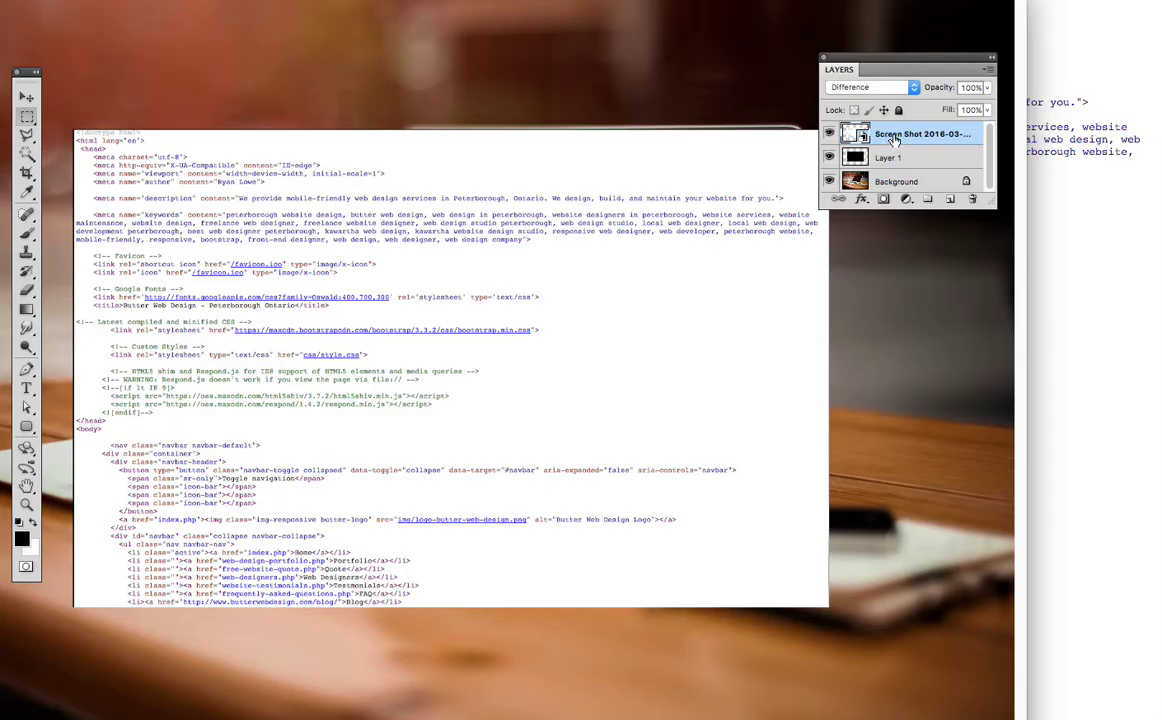
pyautogui.rightClick(887, 135)
pyautogui.click(866, 87)
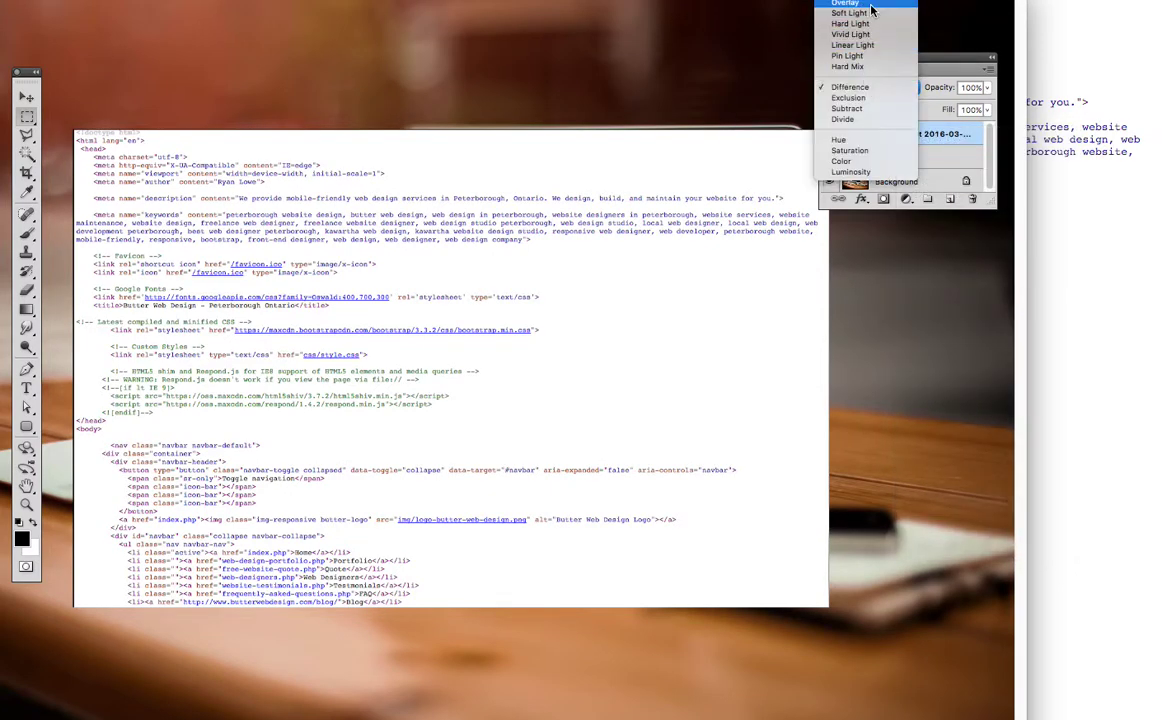
pyautogui.click(944, 160)
# Step: Fill Layer 1 with white, first in a small test rectangle and finally over the whole area of the code screenshot
pyautogui.click(866, 162)
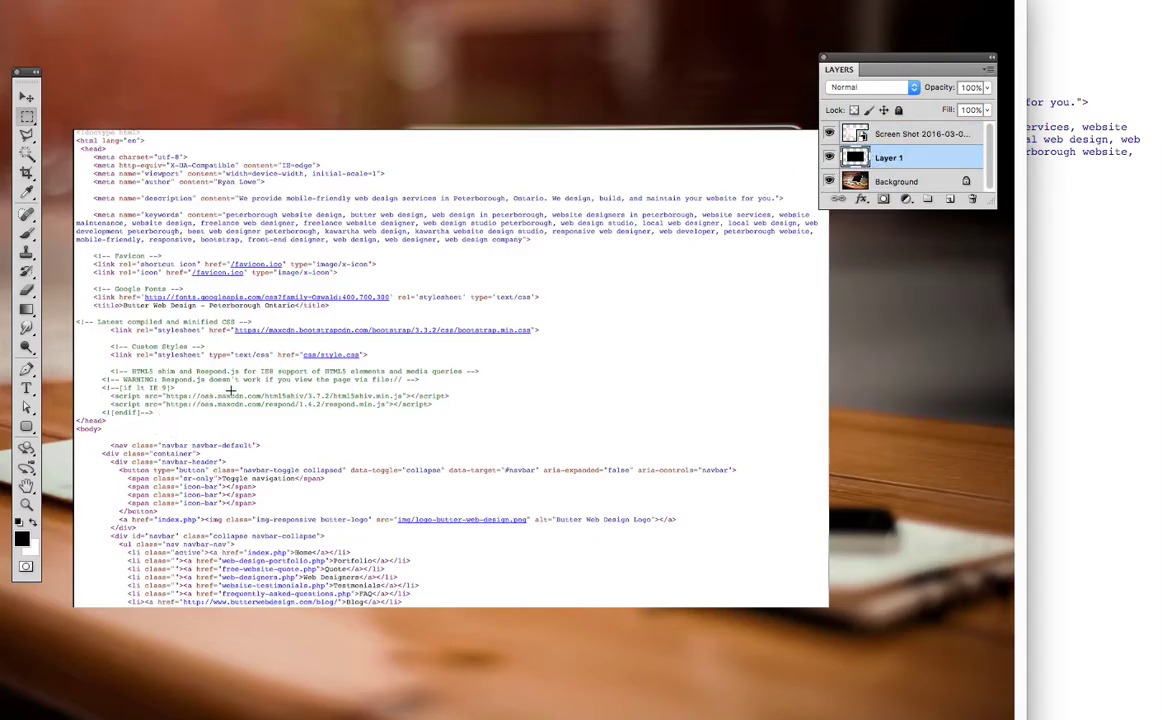
pyautogui.moveTo(157, 191); pyautogui.dragTo(445, 405)
pyautogui.hotkey('ctrl', 'BackSpace')
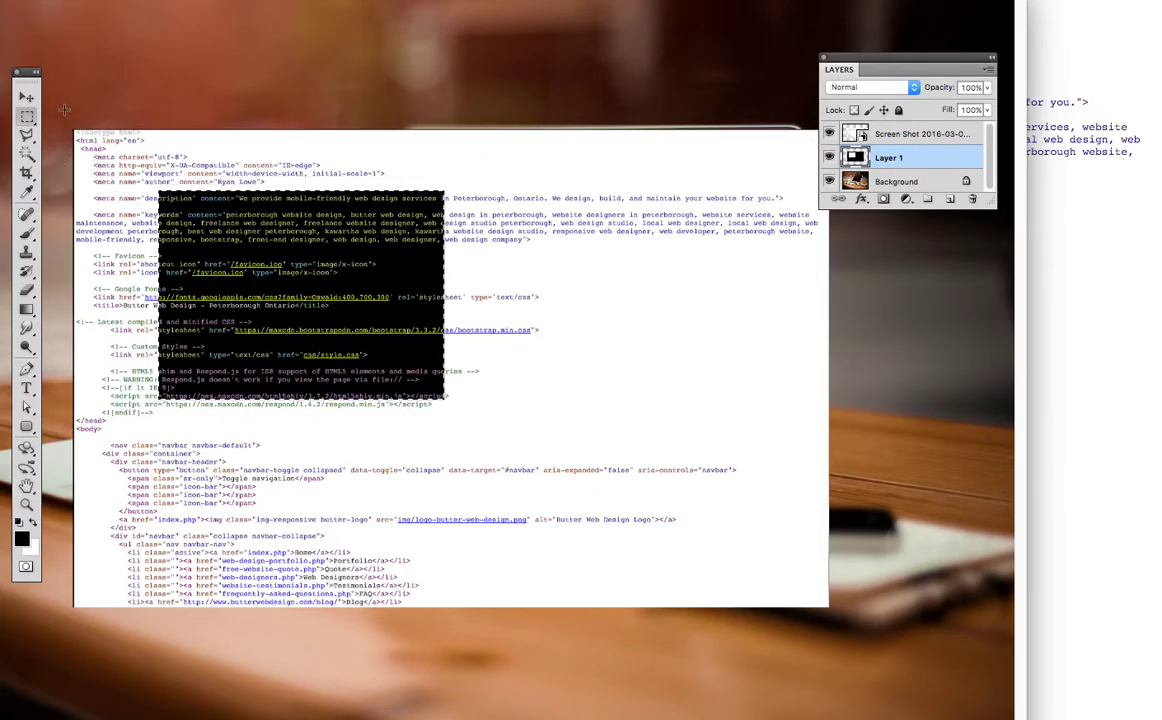
pyautogui.moveTo(72, 127); pyautogui.dragTo(848, 612)
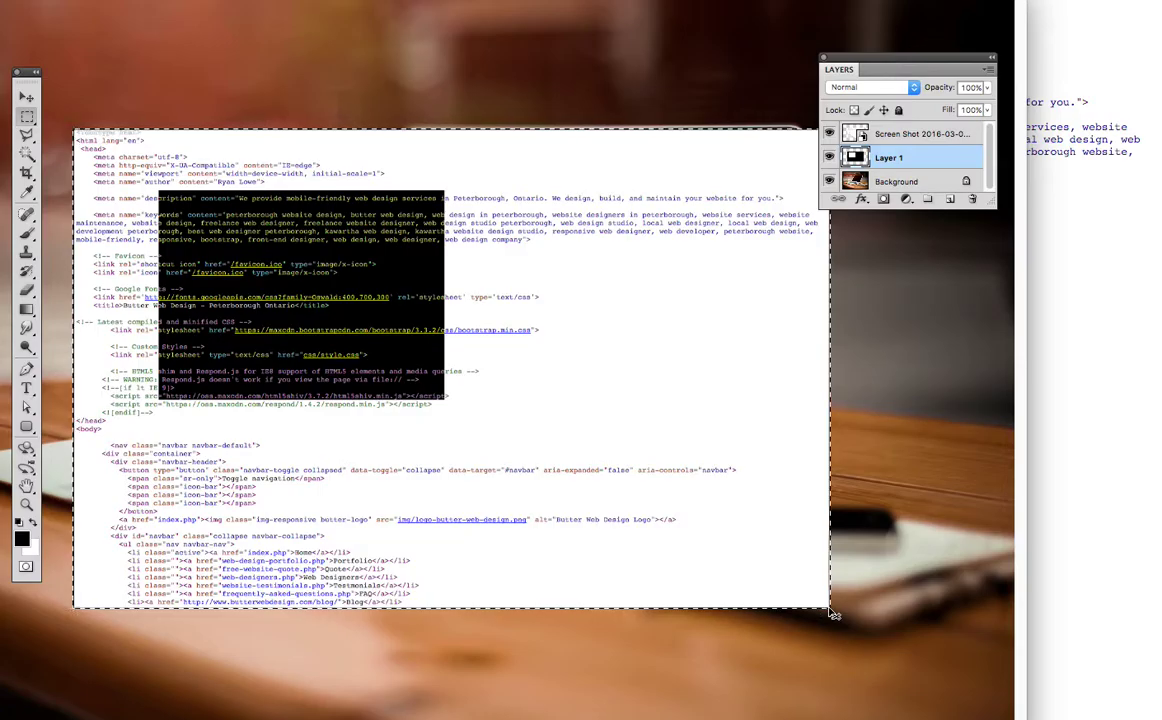
pyautogui.hotkey('alt', 'BackSpace')
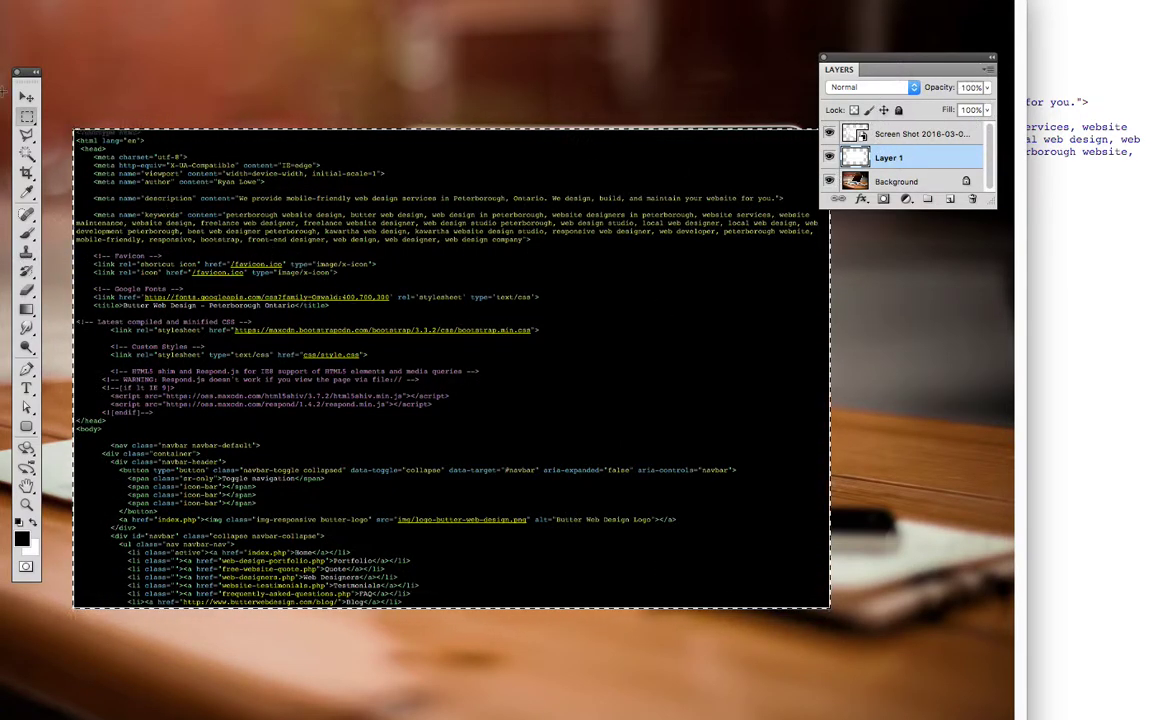
# Step: Clear the selection and merge Layer 1 with the code screenshot layer
pyautogui.click(26, 96)
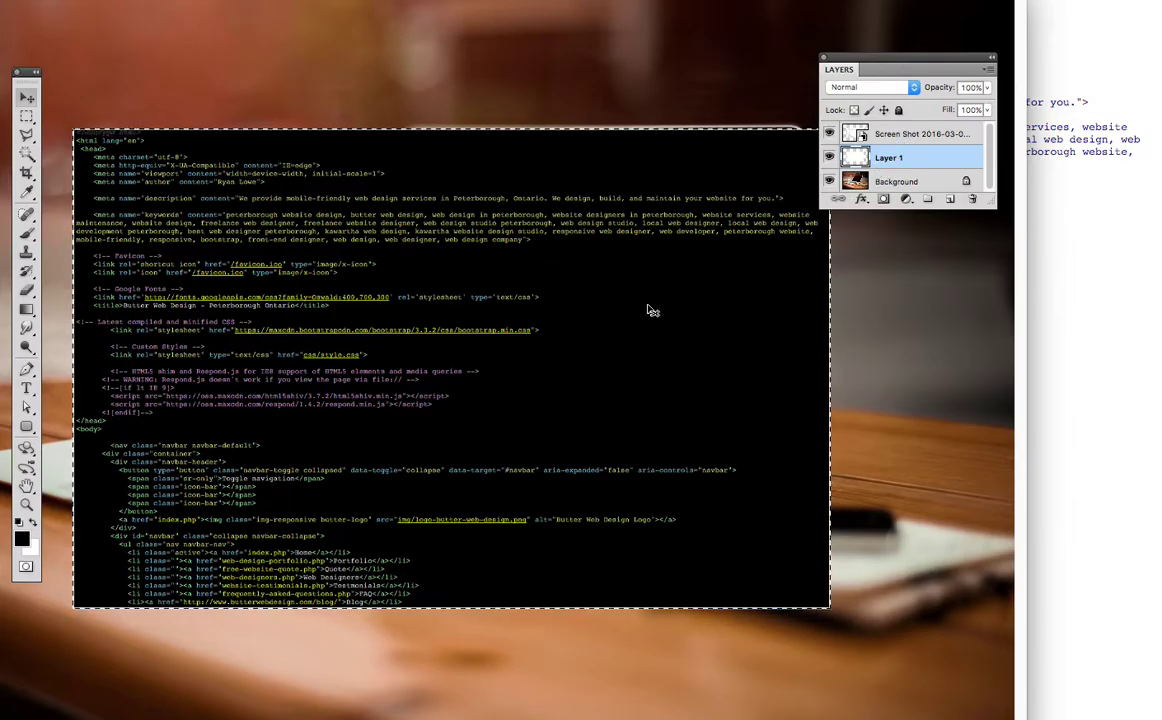
pyautogui.hotkey('ctrl', 'd')
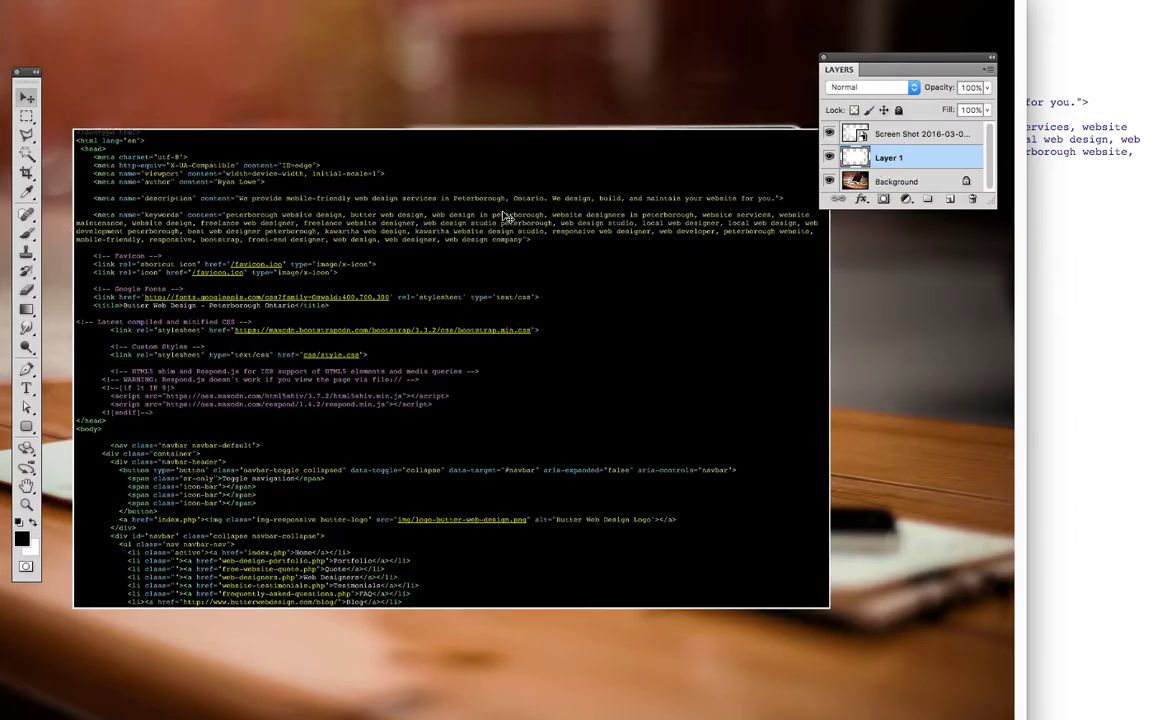
pyautogui.keyDown('shift'); pyautogui.click(895, 134); pyautogui.keyUp('shift')
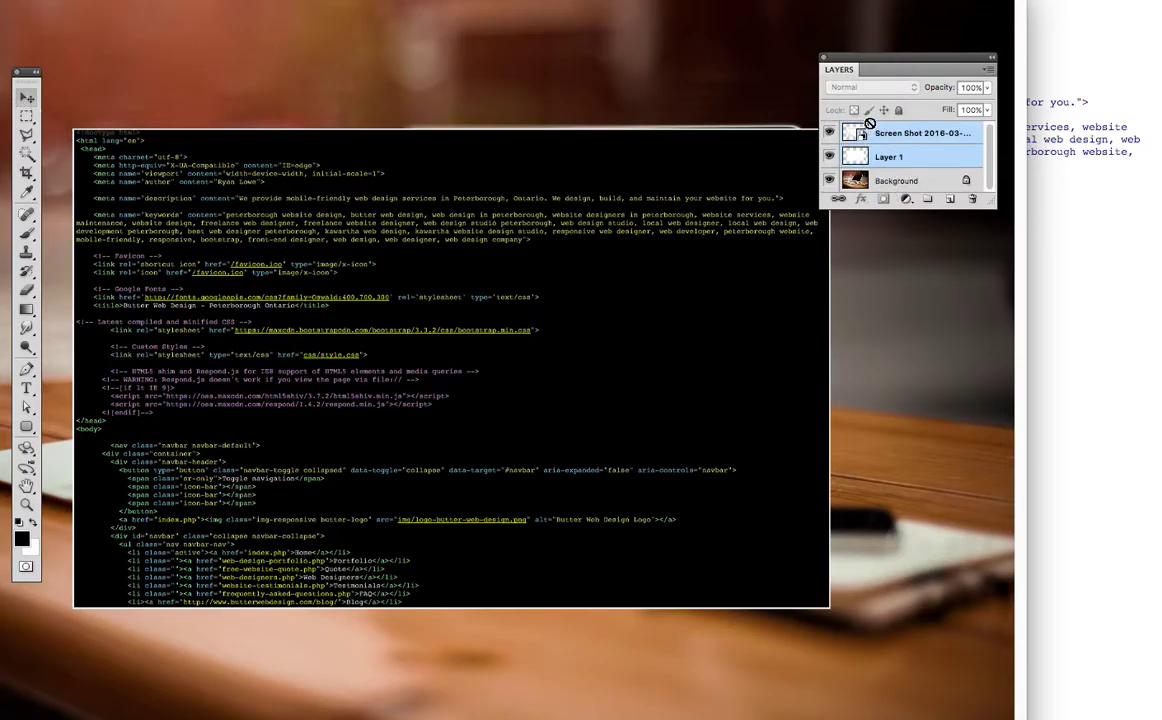
pyautogui.hotkey('ctrl', 'e')
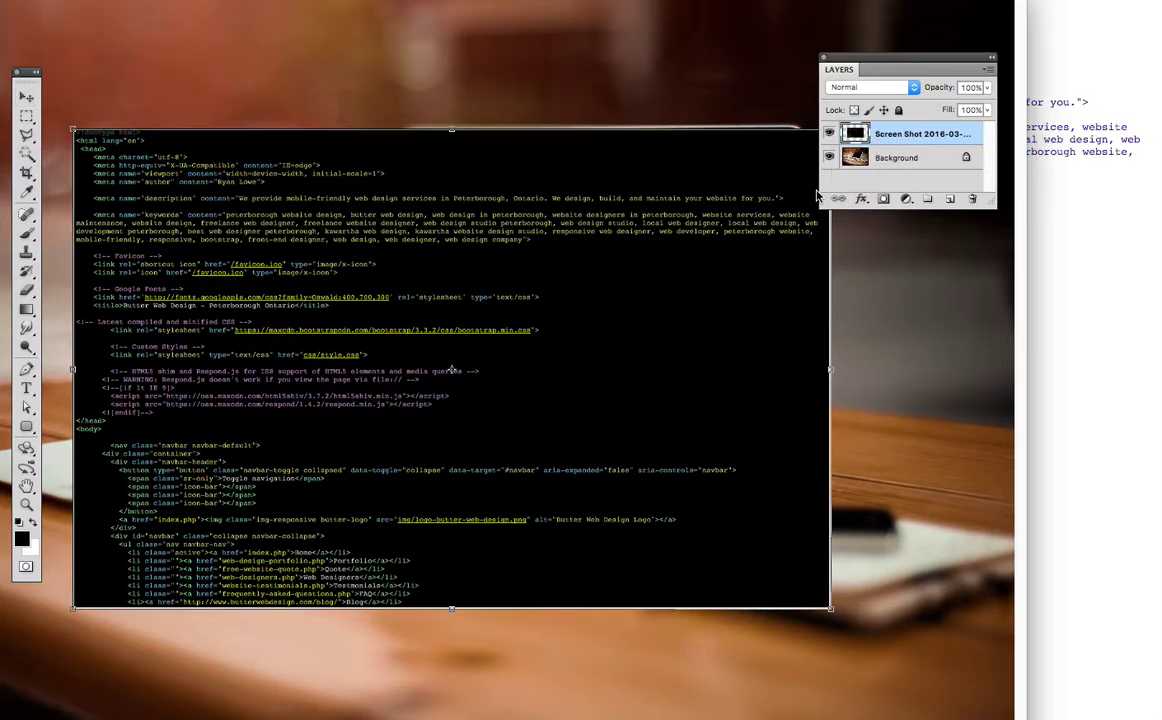
# Step: Move the code screenshot over the laptop and distort its four corners to match the laptop screen's perspective
pyautogui.moveTo(650, 167); pyautogui.dragTo(538, 192)
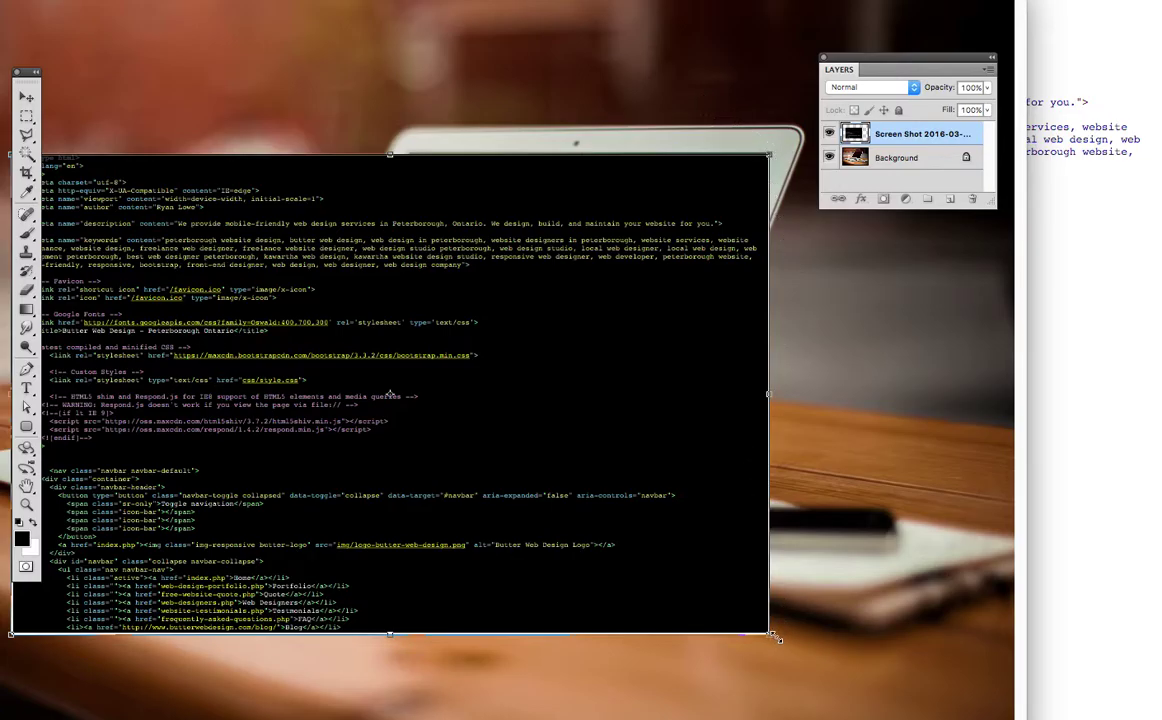
pyautogui.moveTo(769, 636); pyautogui.dragTo(651, 447)
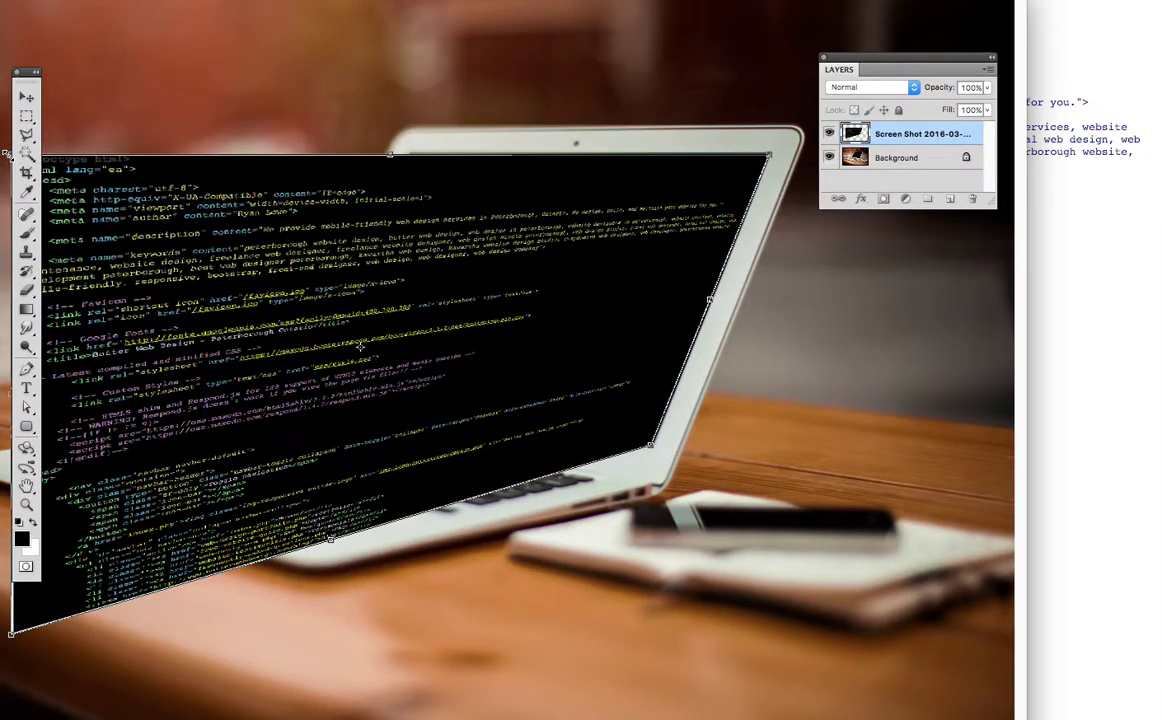
pyautogui.moveTo(27, 72); pyautogui.dragTo(2, 100)
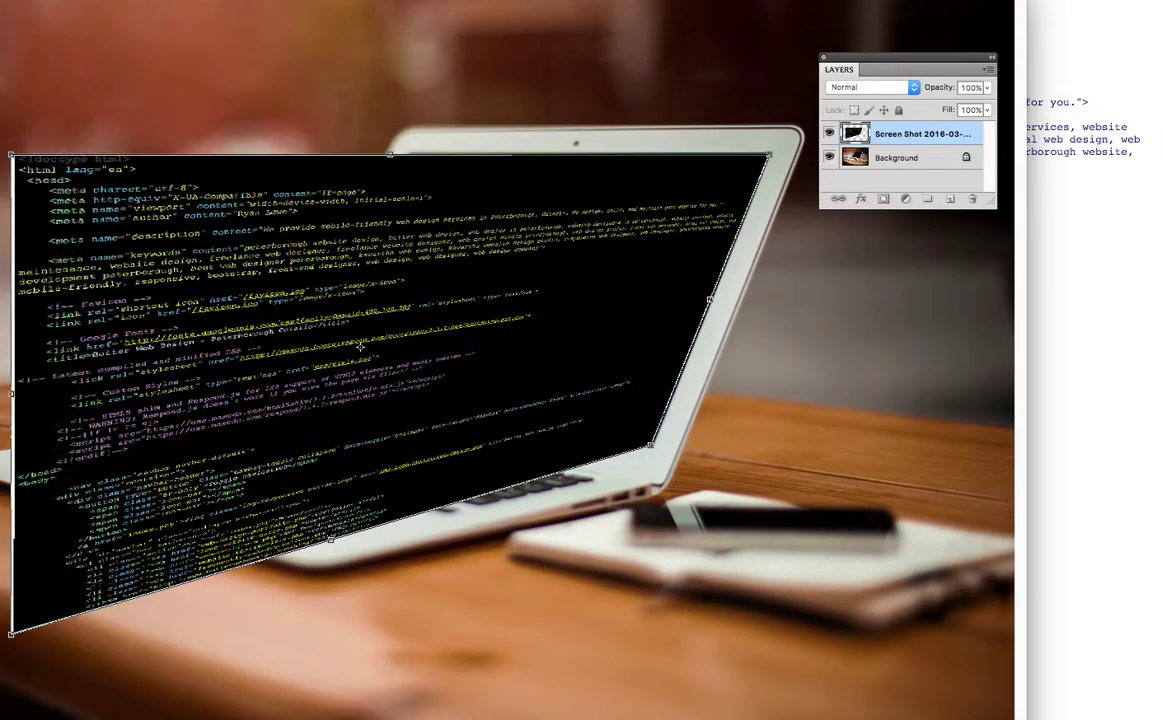
pyautogui.moveTo(12, 157); pyautogui.dragTo(411, 157)
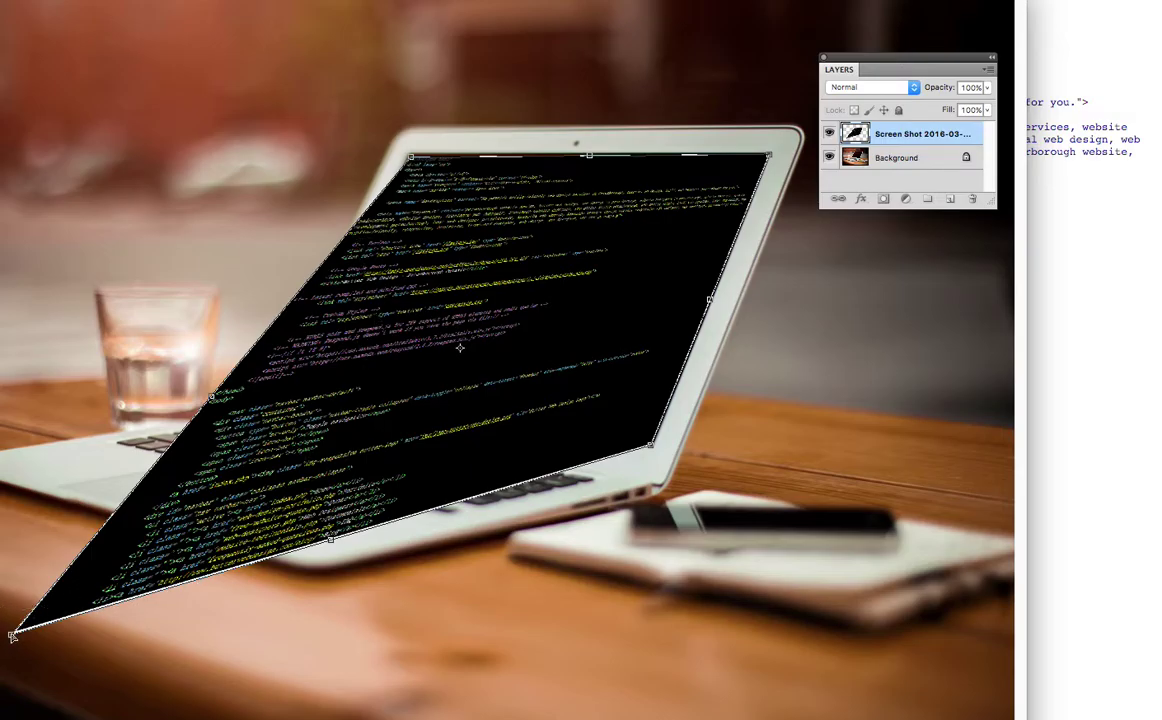
pyautogui.moveTo(12, 636); pyautogui.dragTo(298, 391)
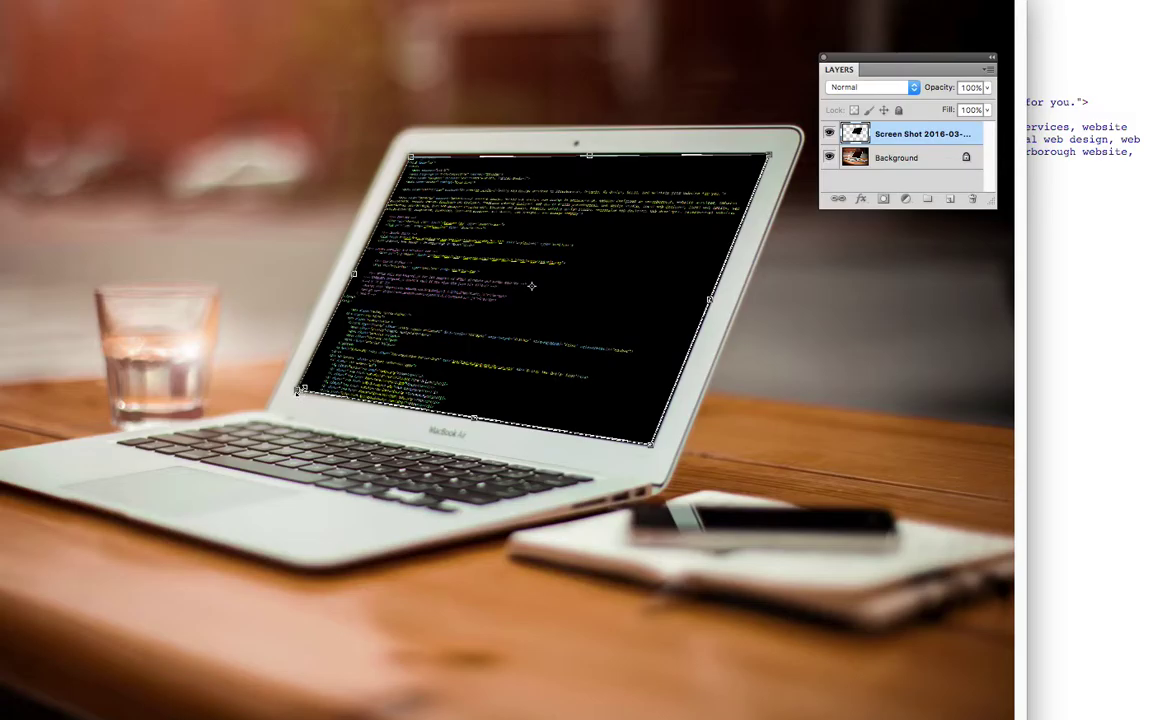
pyautogui.press('Return')
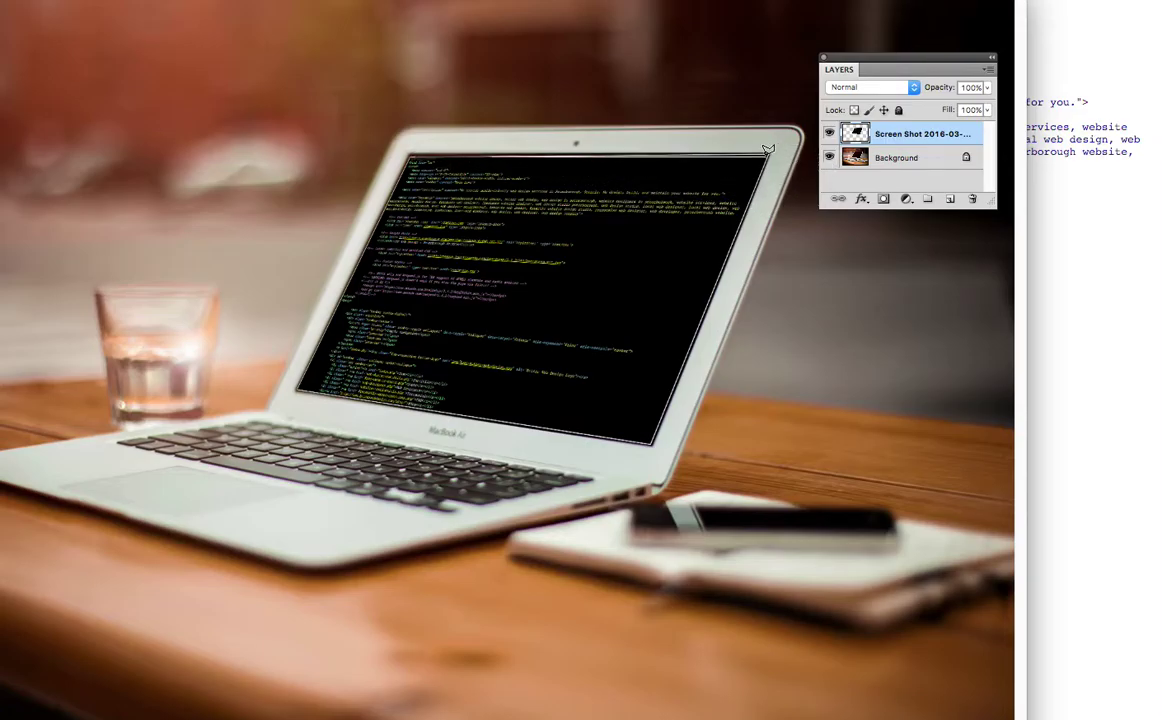
# Step: Trim the screenshot's stray outer edges by outlining the laptop screen, inverting the selection and deleting the excess, leaving nothing selected
pyautogui.moveTo(768, 149); pyautogui.dragTo(768, 148)
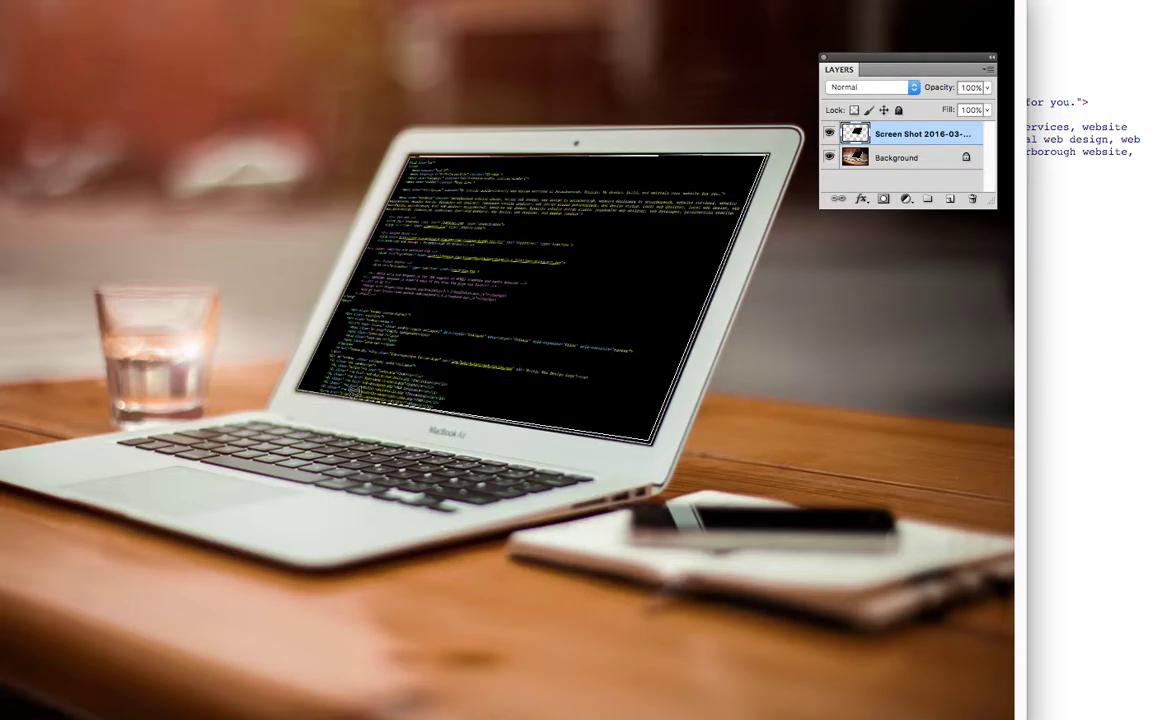
pyautogui.moveTo(410, 155); pyautogui.dragTo(430, 102)
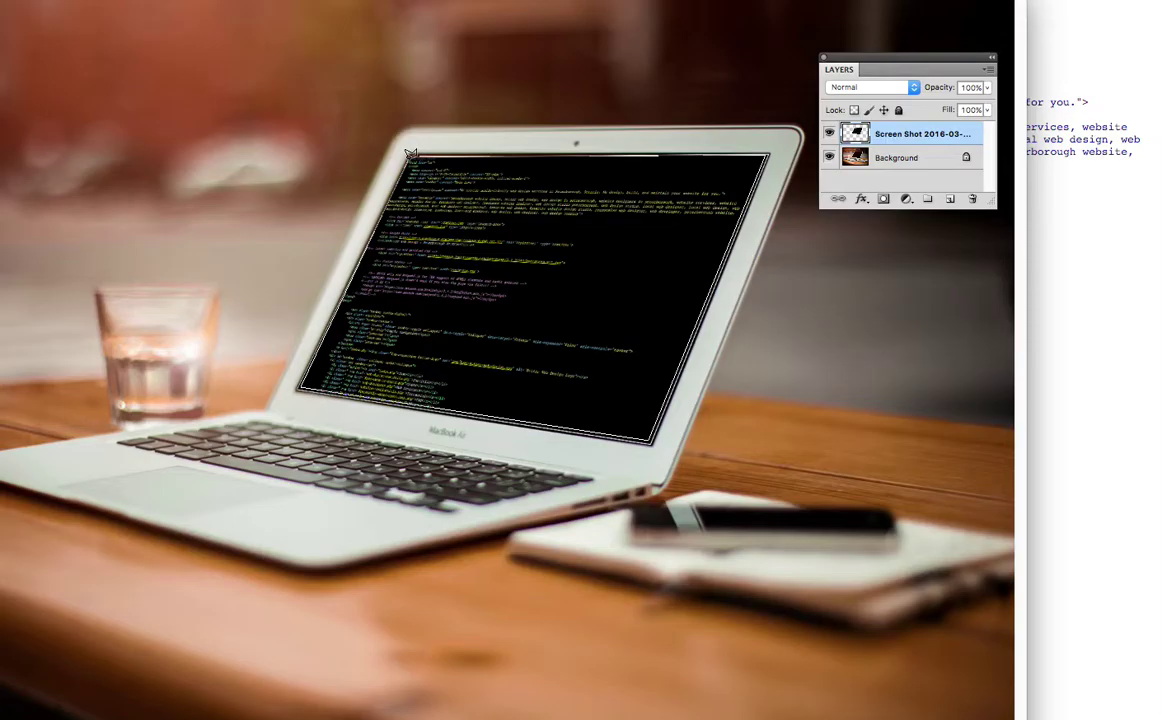
pyautogui.press('Return')
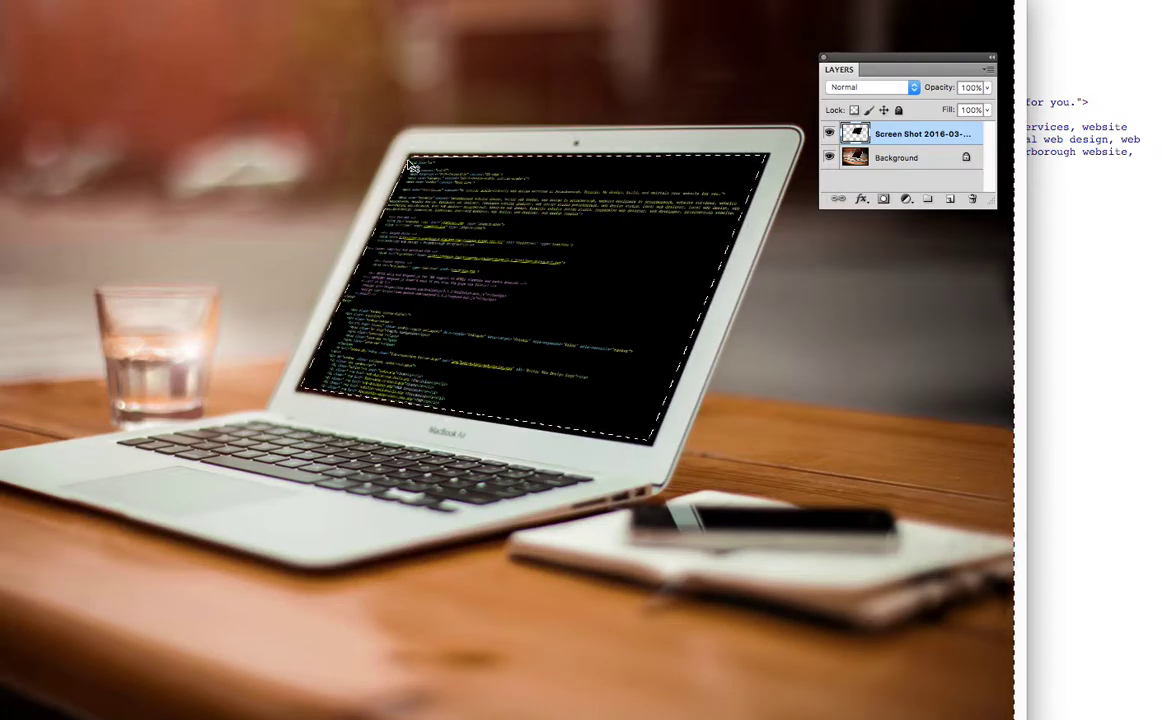
pyautogui.hotkey('ctrl', 'd')
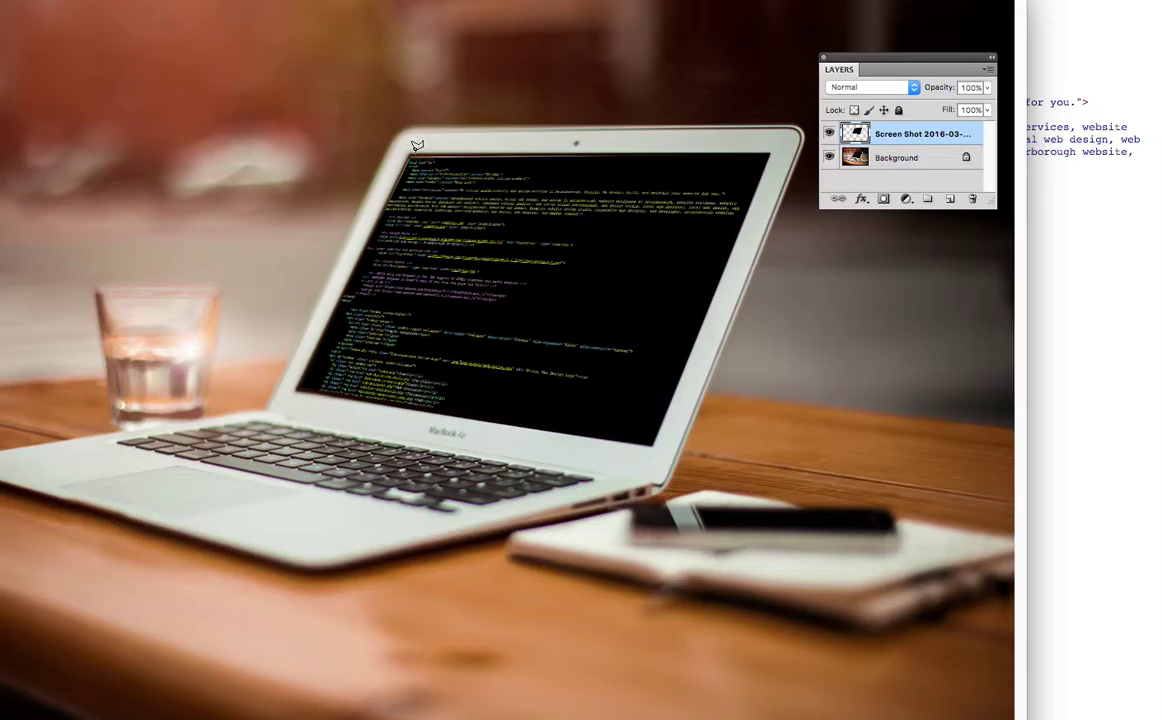
pyautogui.moveTo(413, 167); pyautogui.dragTo(472, 215)
pyautogui.moveTo(529, 148); pyautogui.dragTo(198, 174)
pyautogui.click(783, 107)
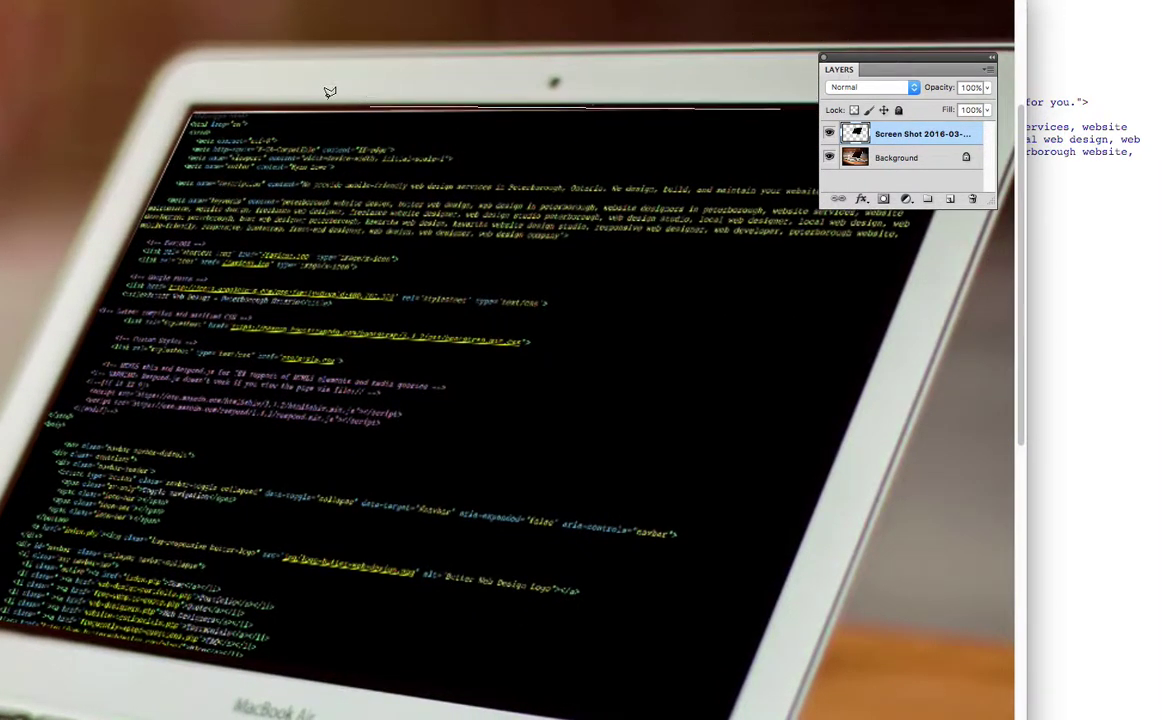
pyautogui.click(193, 107)
pyautogui.click(107, 300)
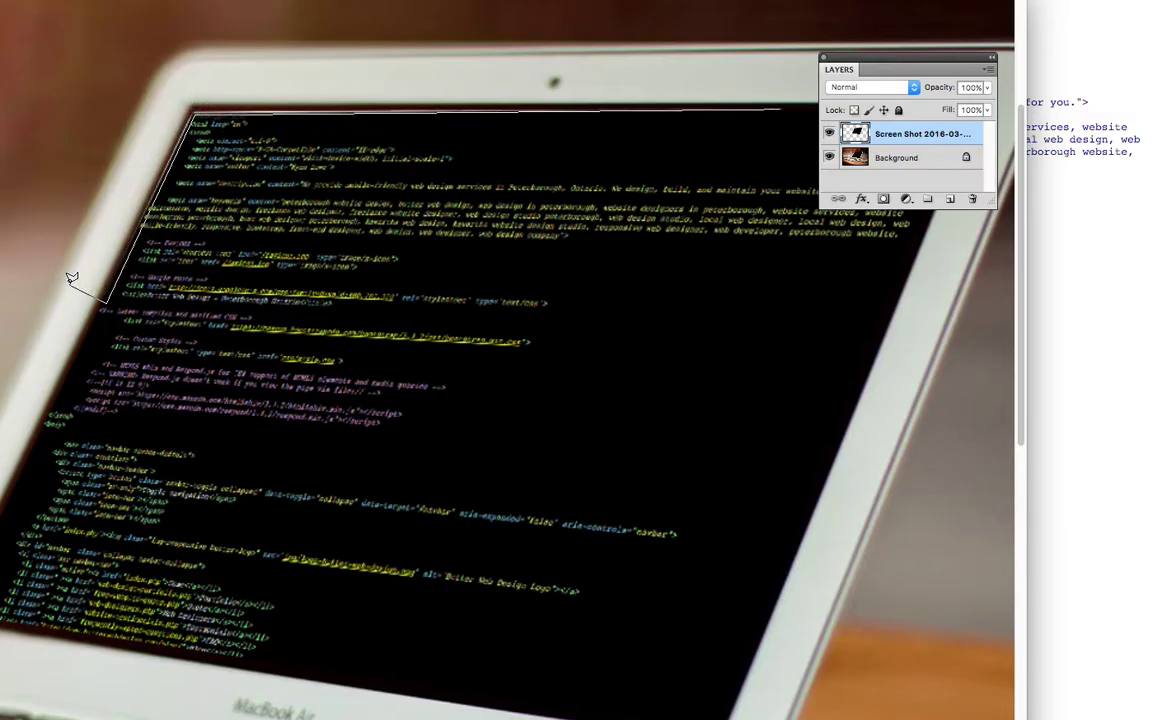
pyautogui.click(71, 280)
pyautogui.press('Escape')
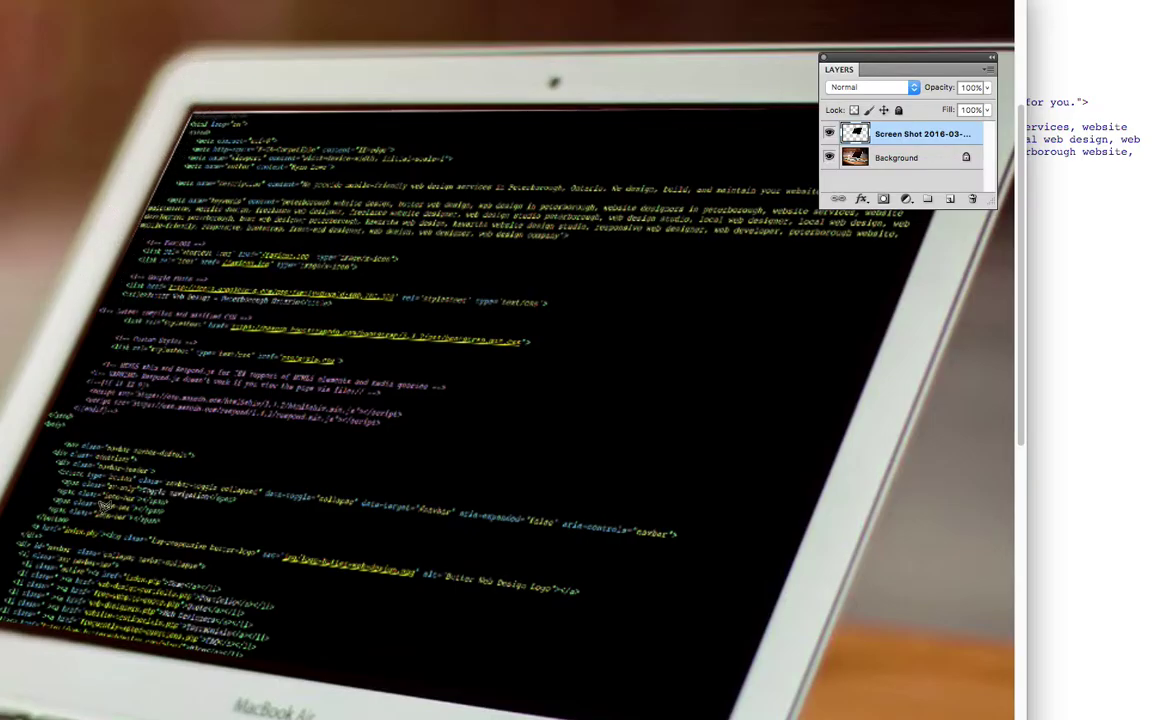
# Step: Trim a thin strip off the code screenshot's left and top edges using the Polygonal Lasso, and clear the selection
pyautogui.press('space')
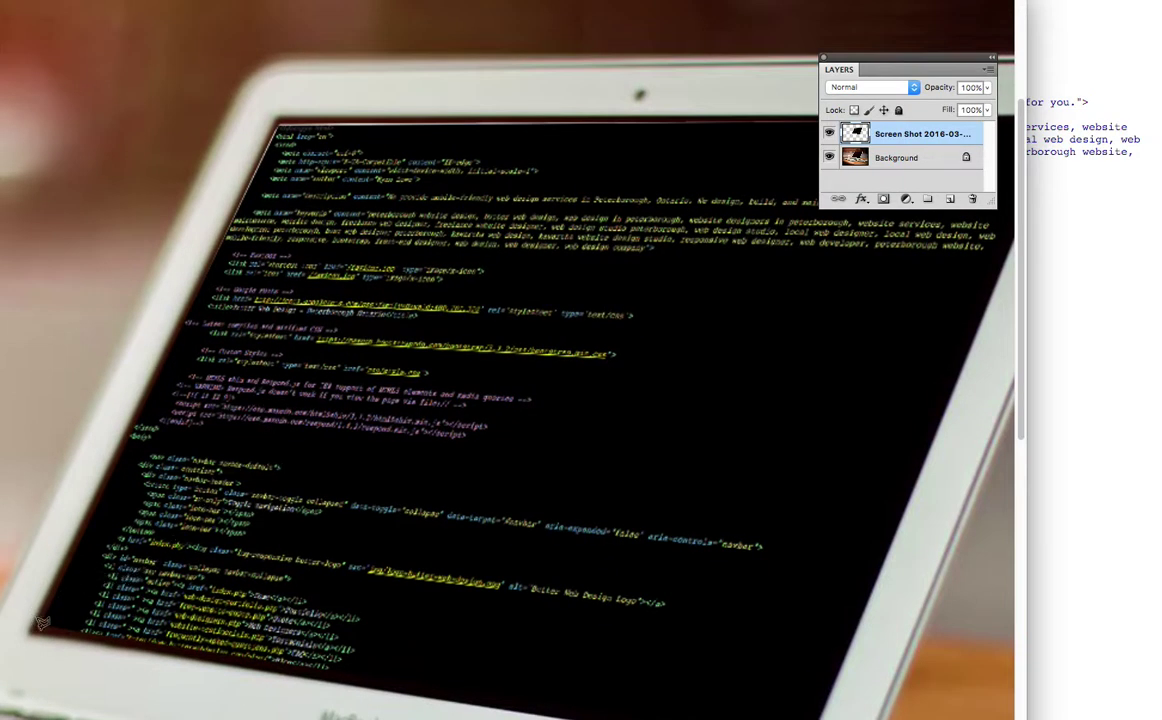
pyautogui.click(42, 620)
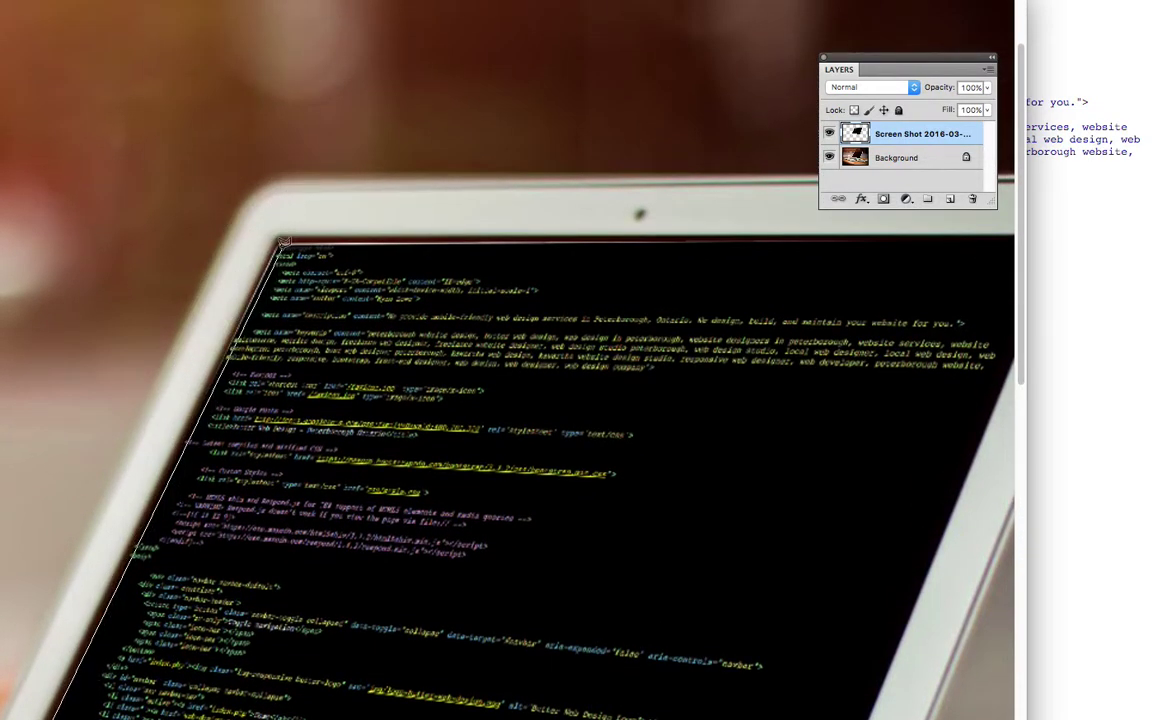
pyautogui.click(282, 242)
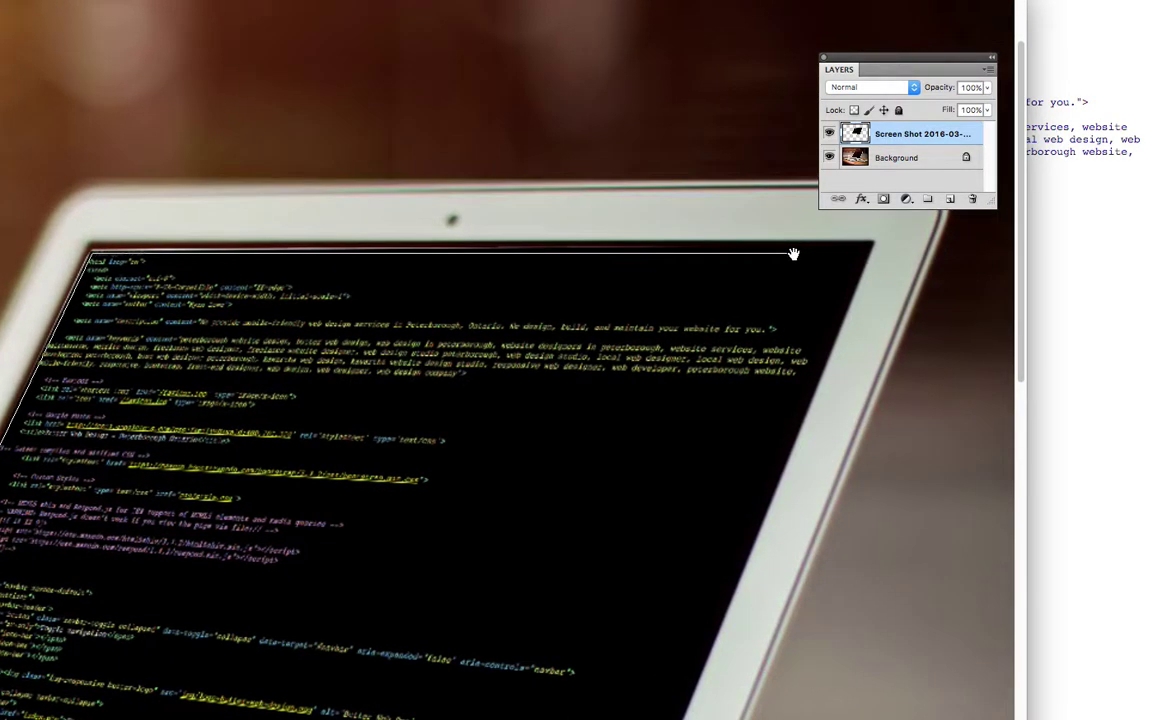
pyautogui.click(880, 249)
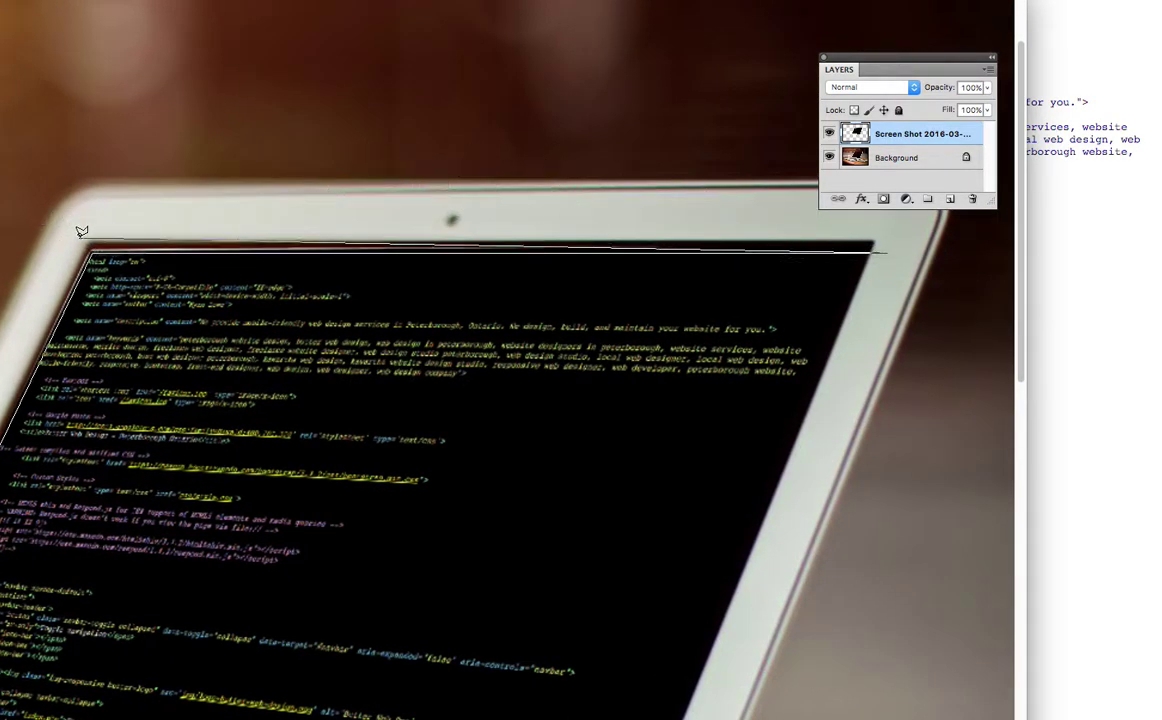
pyautogui.moveTo(85, 248)
pyautogui.mouseDown()
pyautogui.moveTo(383, 87)
pyautogui.moveTo(469, 12)
pyautogui.mouseUp()
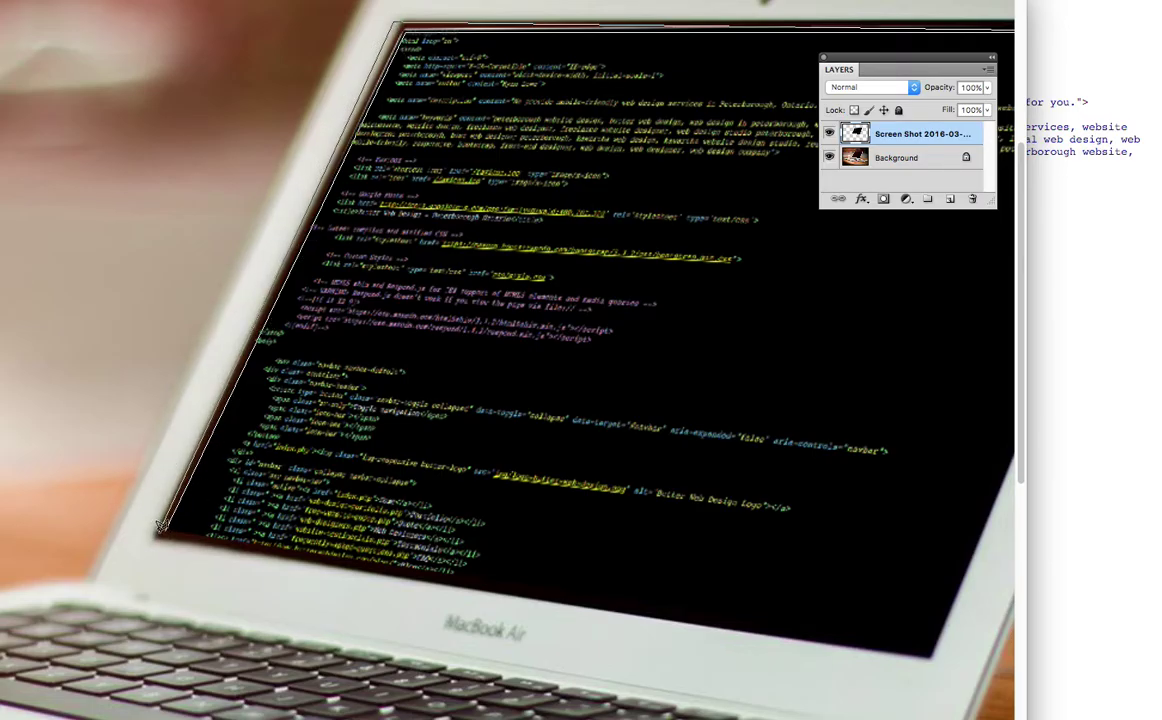
pyautogui.click(160, 525)
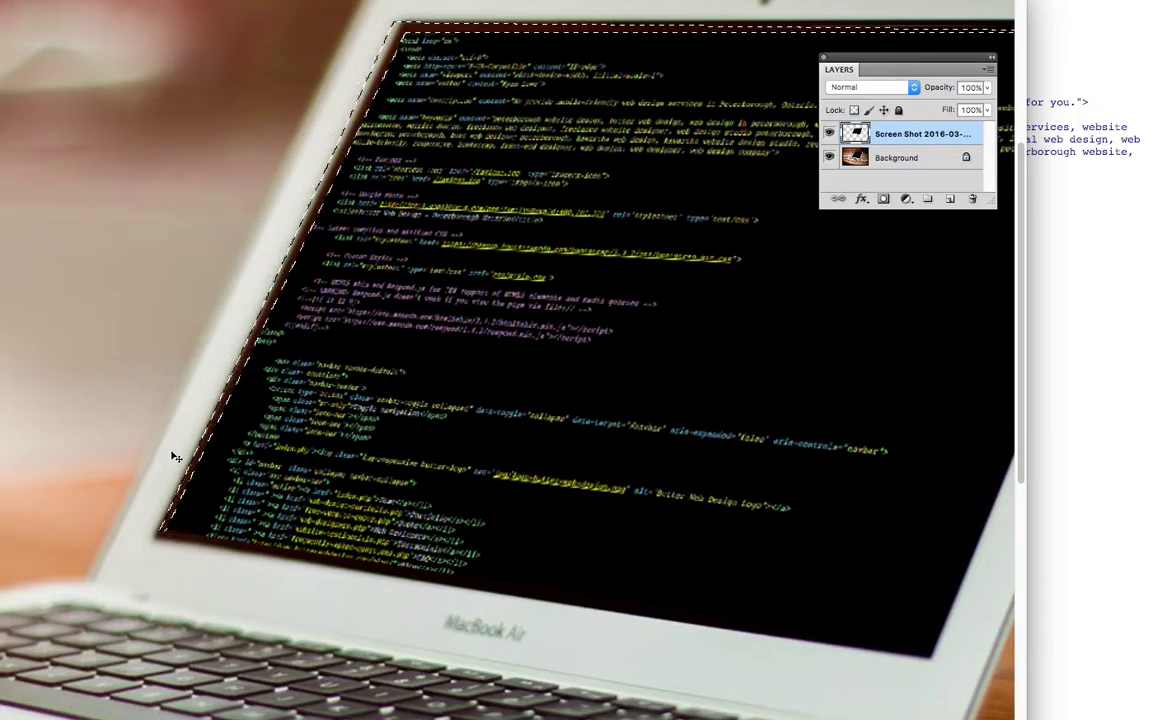
pyautogui.press('super+d')
# Step: Free-transform the code screenshot layer, nudging its bounding corners slightly so it fits the laptop screen's edges
pyautogui.press('super+0')
pyautogui.moveTo(948, 394); pyautogui.dragTo(500, 341)
pyautogui.moveTo(902, 422); pyautogui.dragTo(668, 433)
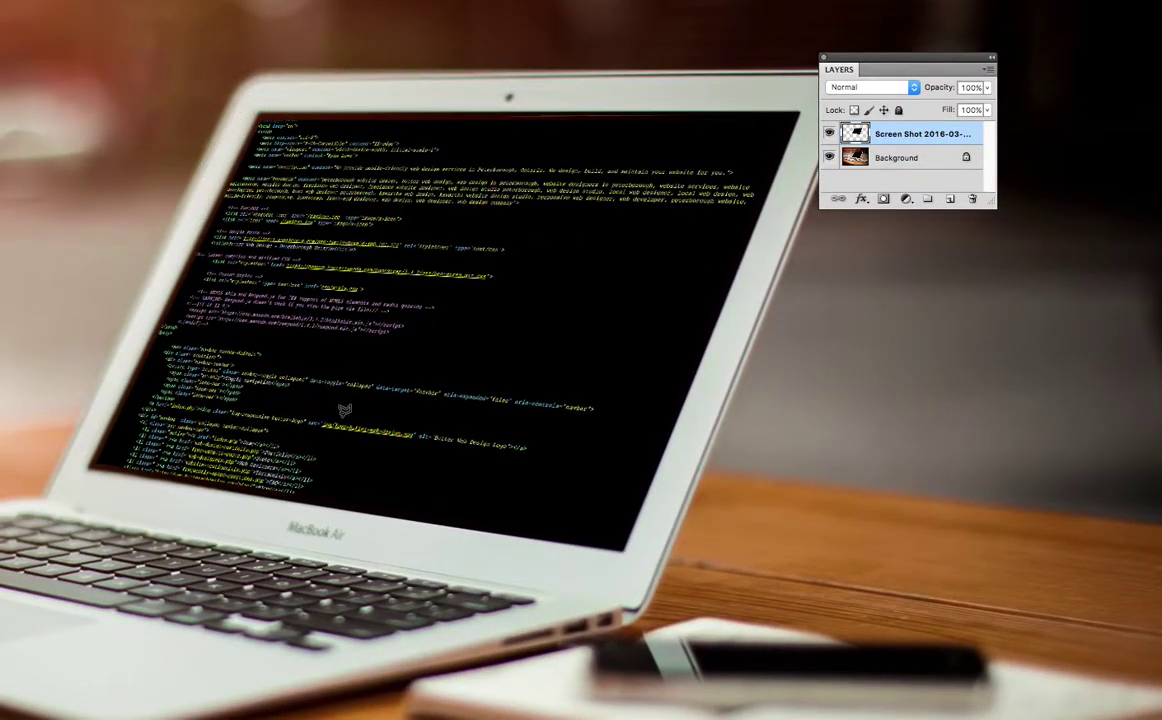
pyautogui.hotkey('ctrl', 't')
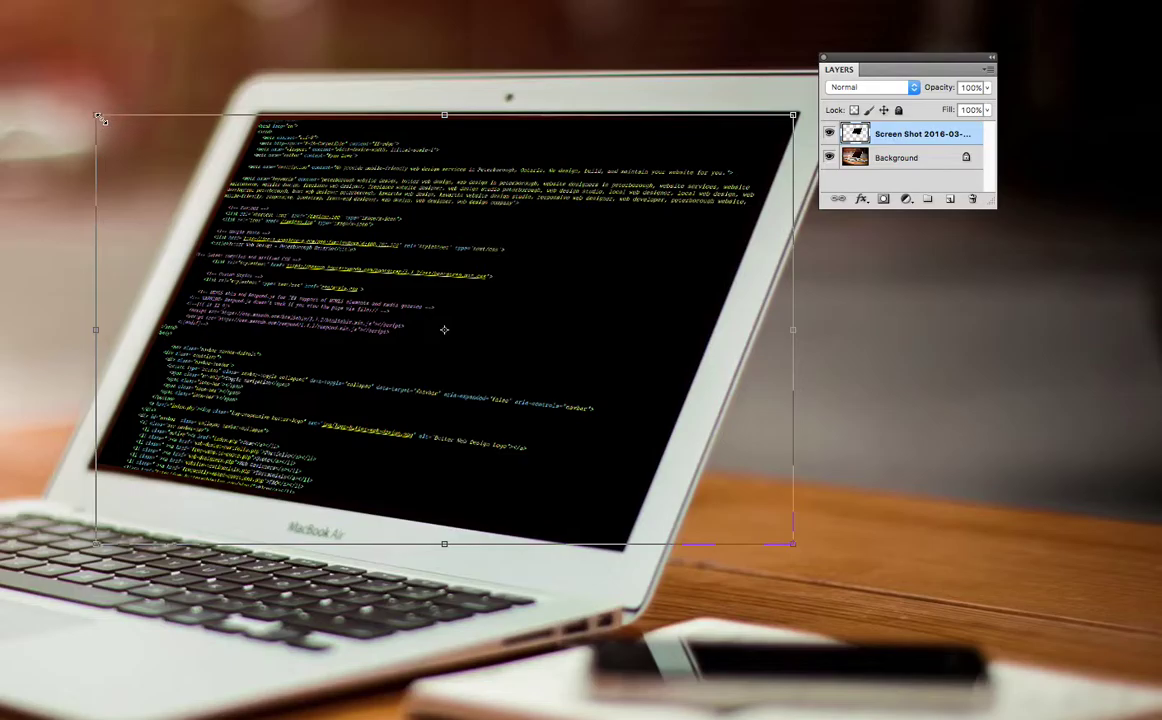
pyautogui.moveTo(96, 115); pyautogui.dragTo(97, 112)
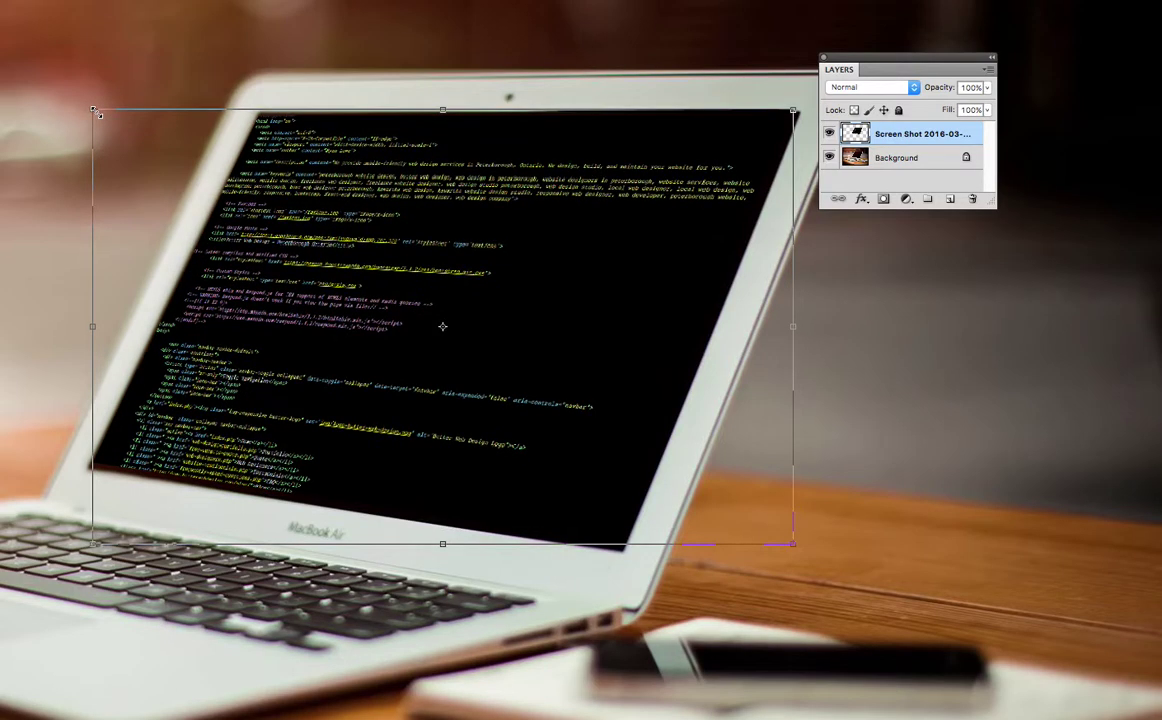
pyautogui.moveTo(95, 541); pyautogui.dragTo(94, 549)
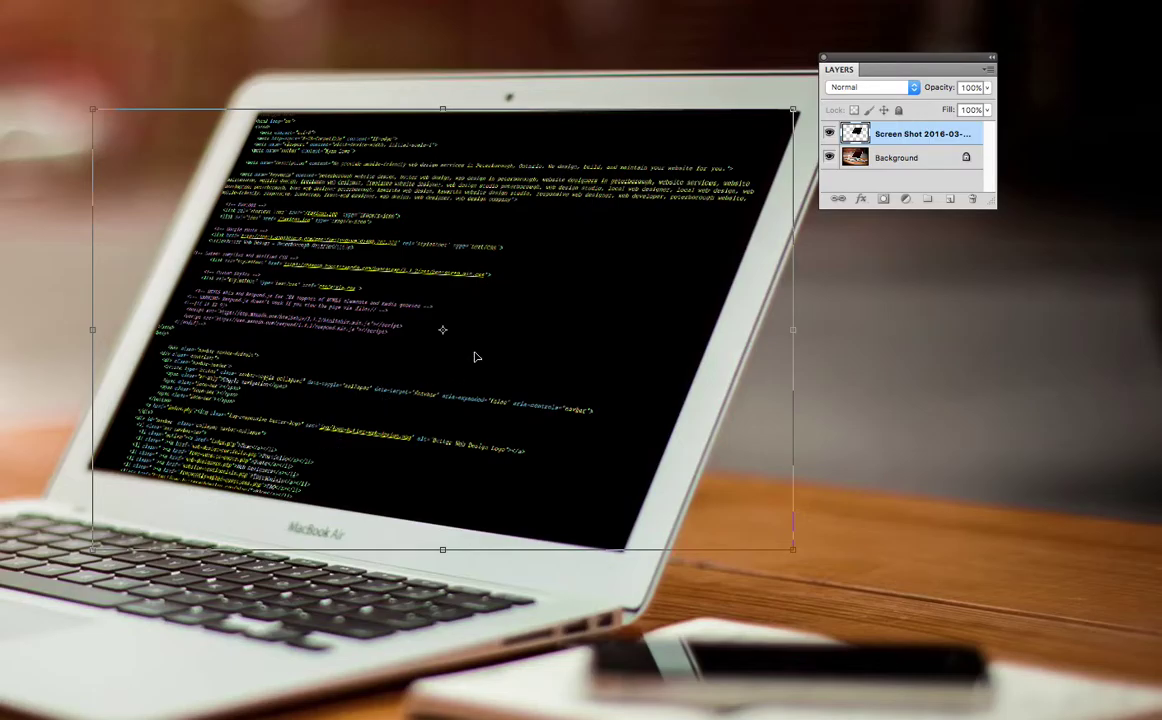
pyautogui.moveTo(797, 108); pyautogui.dragTo(796, 114)
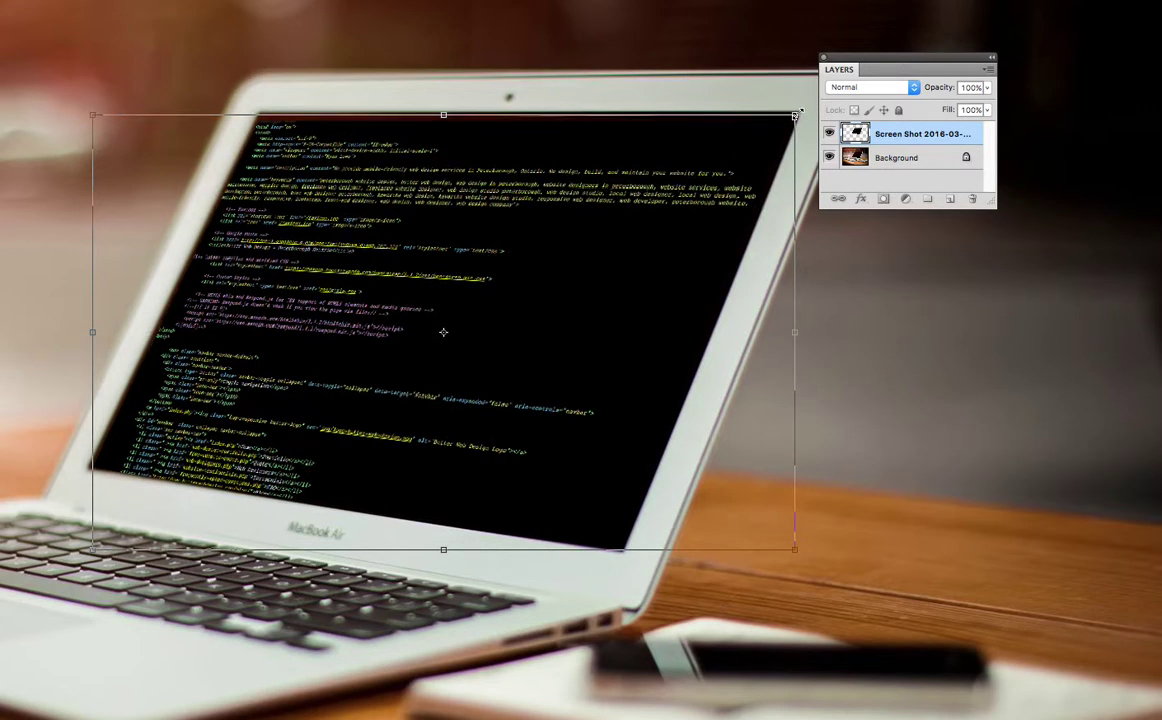
pyautogui.press('Return')
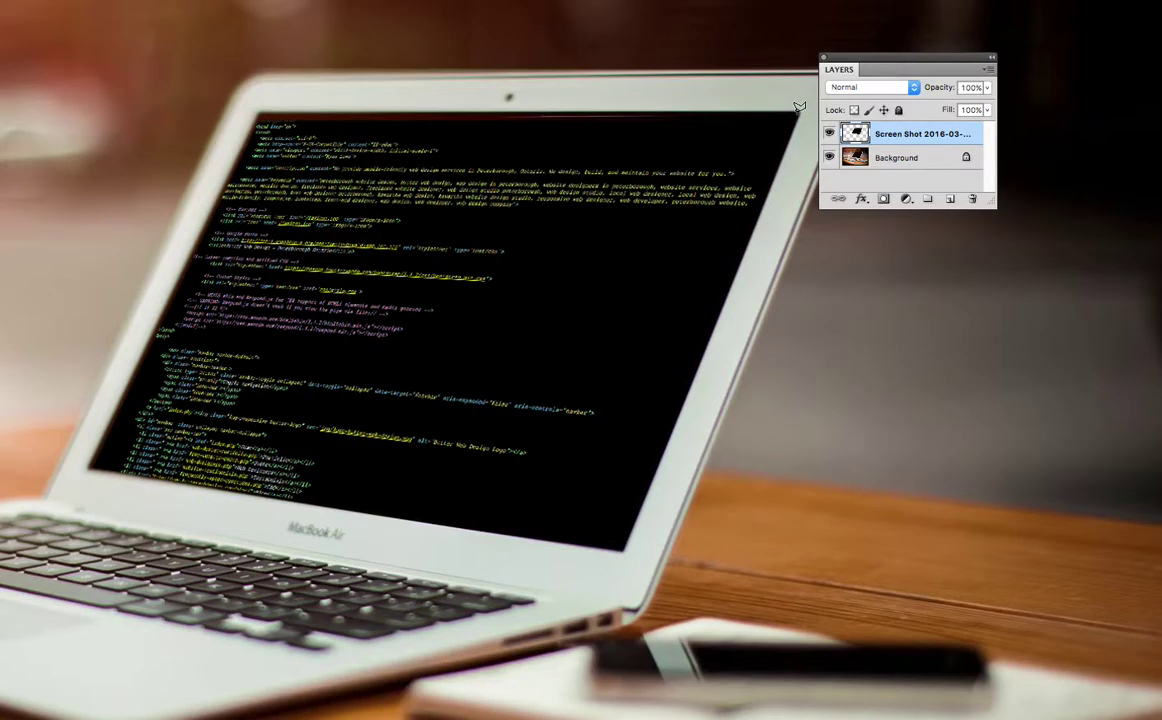
# Step: Return to the standard screen mode, set the code screenshot layer's opacity to 70%, and move the layer controls off the photo
pyautogui.press('z')
pyautogui.keyDown('alt'); pyautogui.click(485, 338); pyautogui.keyUp('alt')
pyautogui.keyDown('alt'); pyautogui.click(972, 433); pyautogui.keyUp('alt')
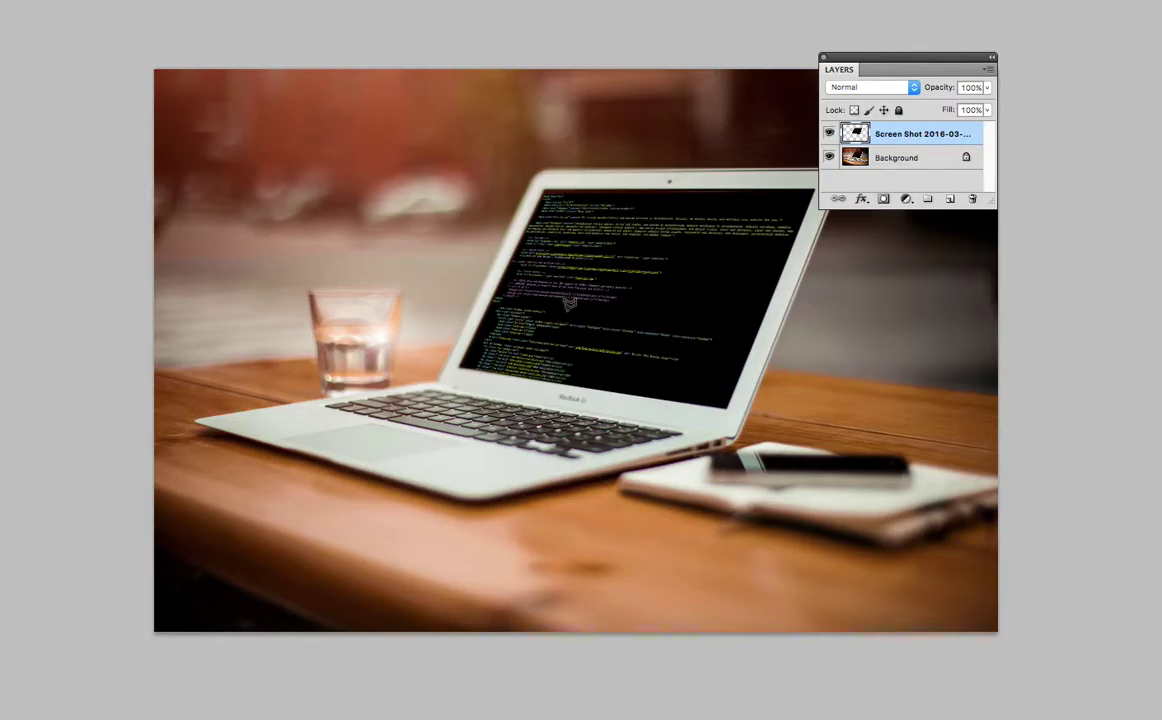
pyautogui.moveTo(595, 302); pyautogui.dragTo(553, 316)
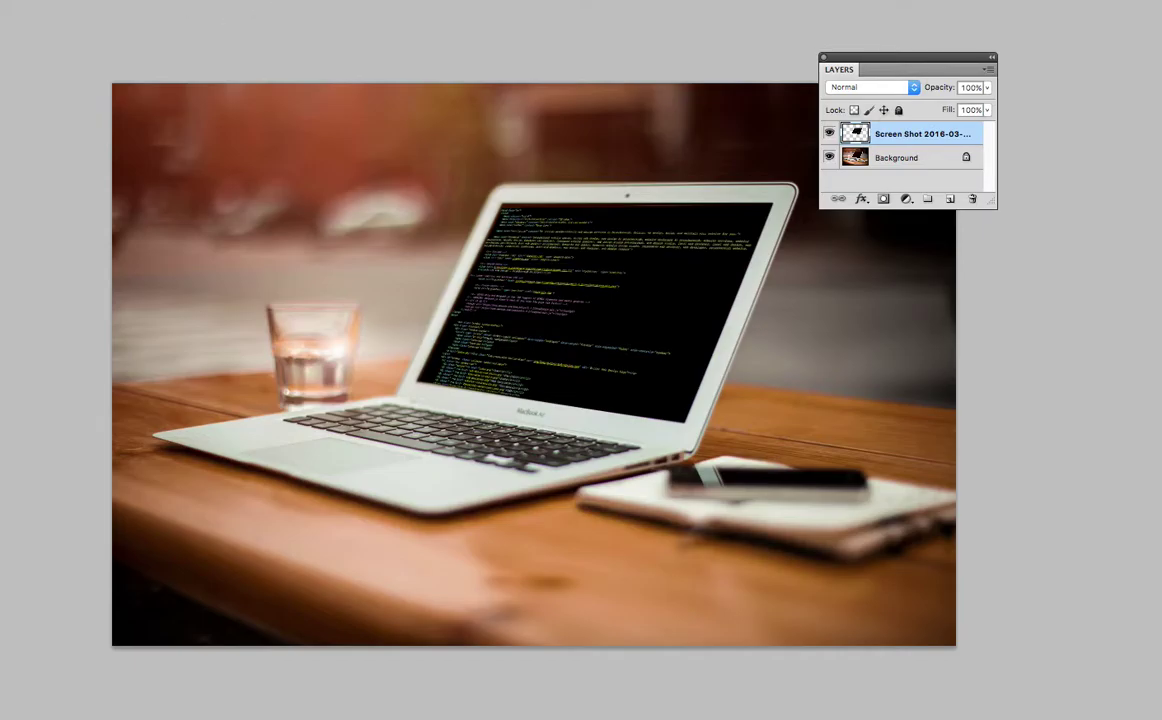
pyautogui.press('f')
pyautogui.press('f')
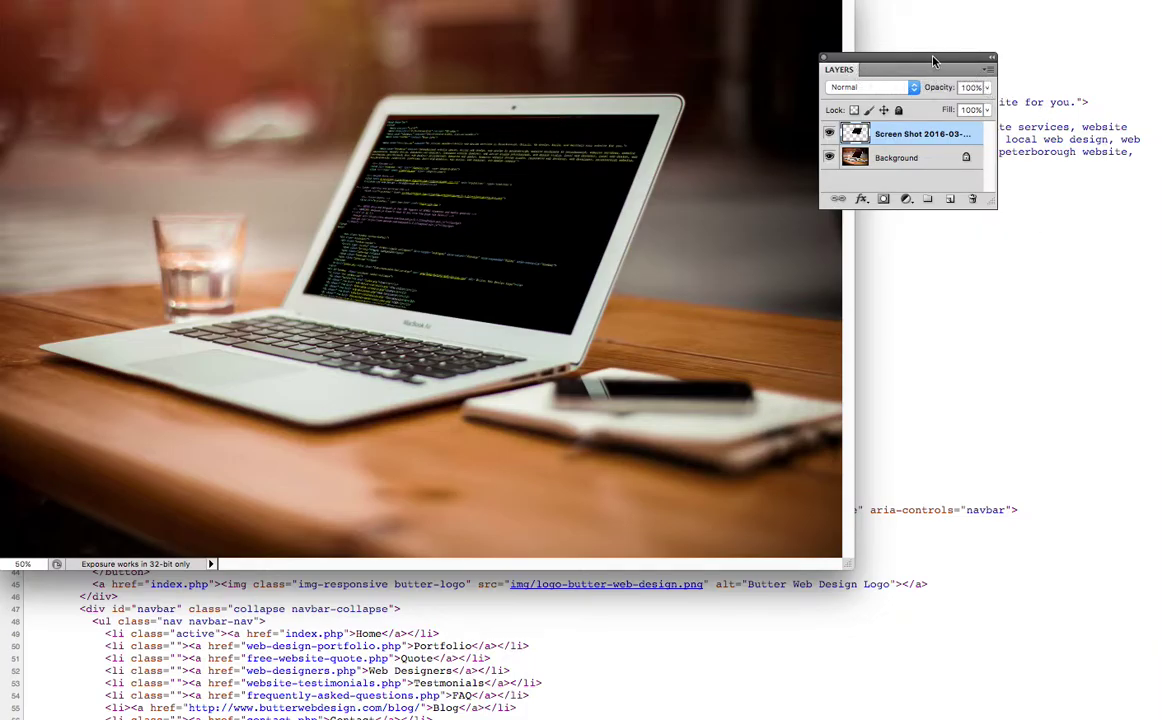
pyautogui.moveTo(935, 56); pyautogui.dragTo(761, 269)
pyautogui.click(813, 300)
pyautogui.moveTo(793, 320)
pyautogui.mouseDown()
pyautogui.moveTo(724, 322)
pyautogui.moveTo(861, 329)
pyautogui.moveTo(808, 320)
pyautogui.mouseUp()
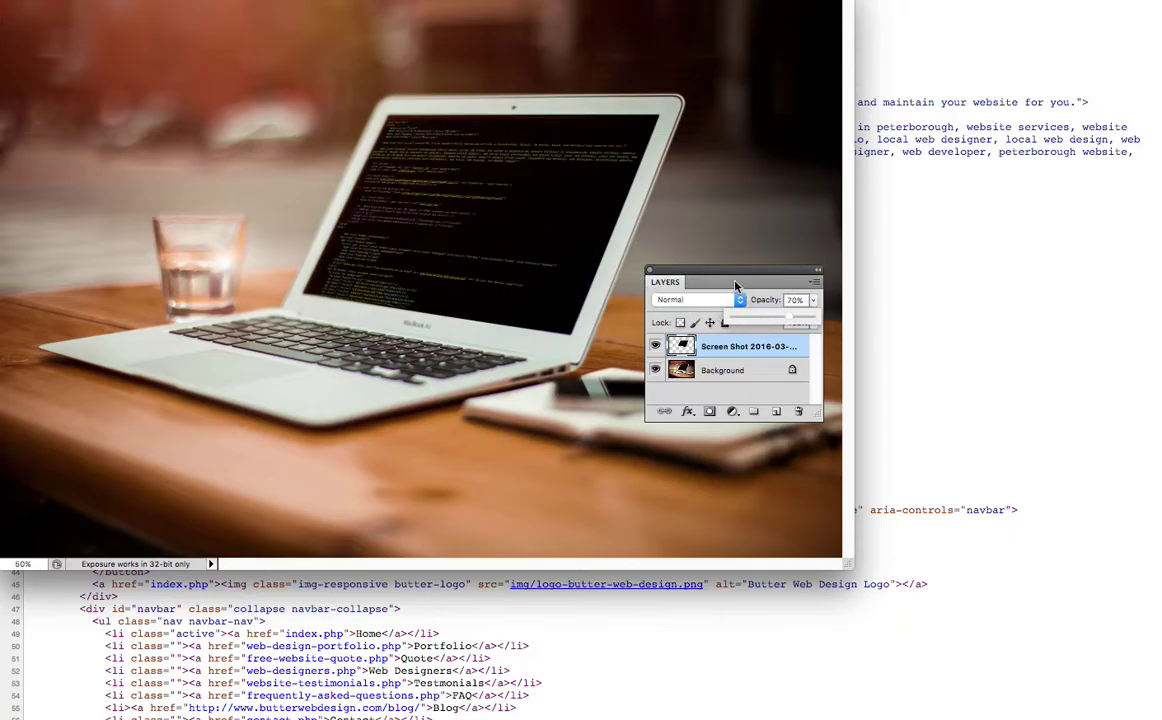
pyautogui.moveTo(705, 281); pyautogui.dragTo(1039, 280)
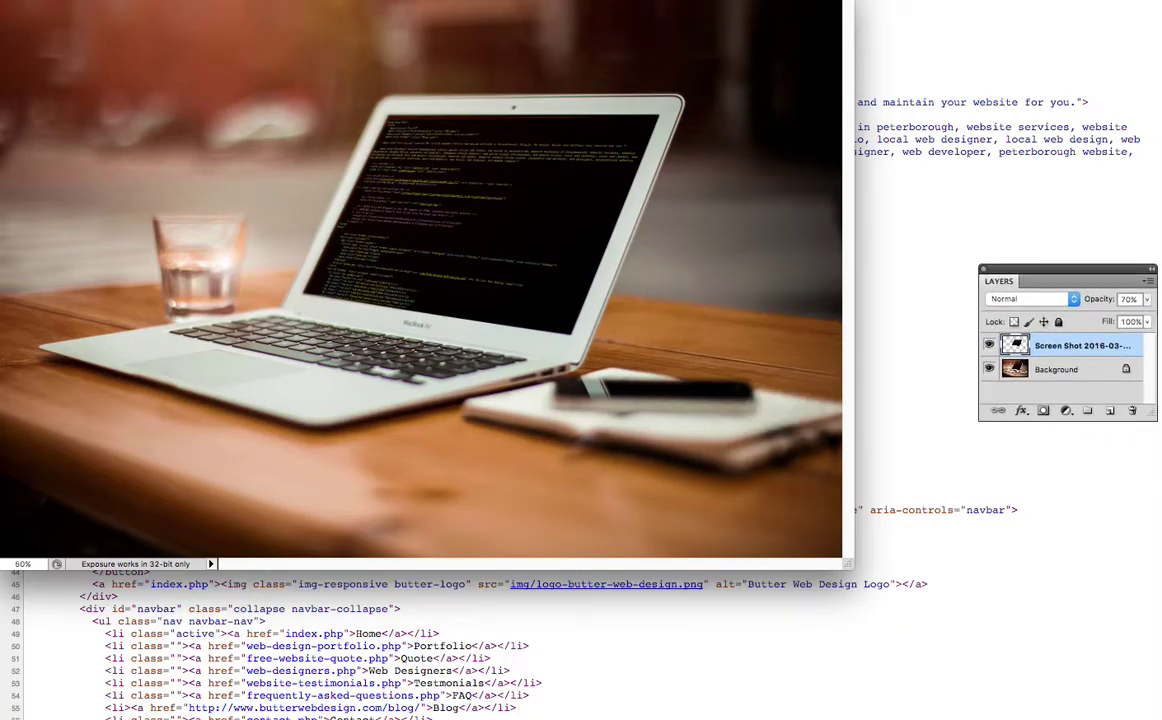
pyautogui.click(20, 2)
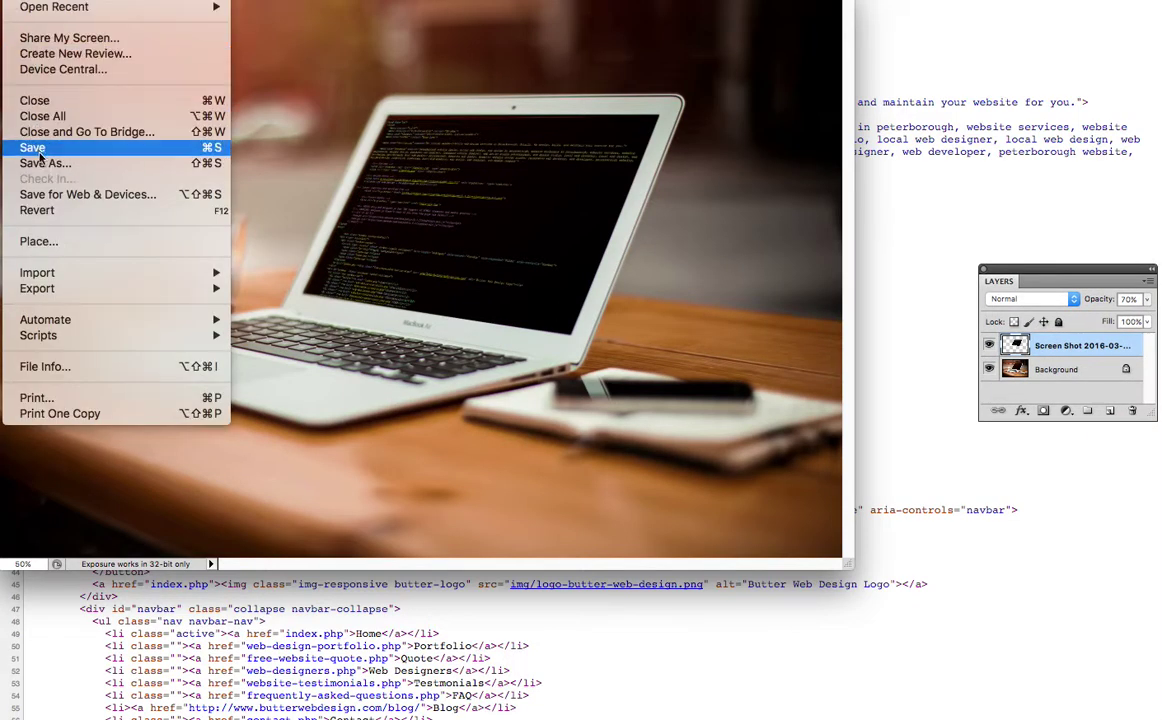
pyautogui.click(88, 165)
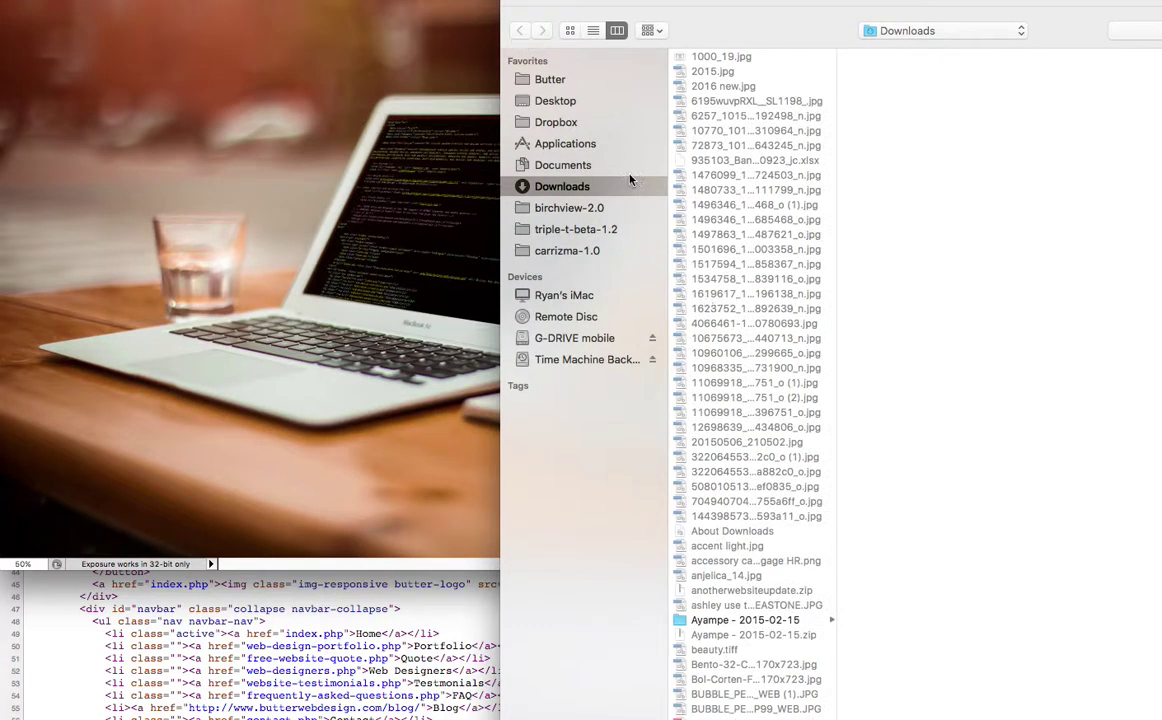
pyautogui.press('Escape')
# Step: Start a Save for Web & Devices export and frame the laptop screen in the 2-Up preview at 66.7% zoom
pyautogui.click(20, 2)
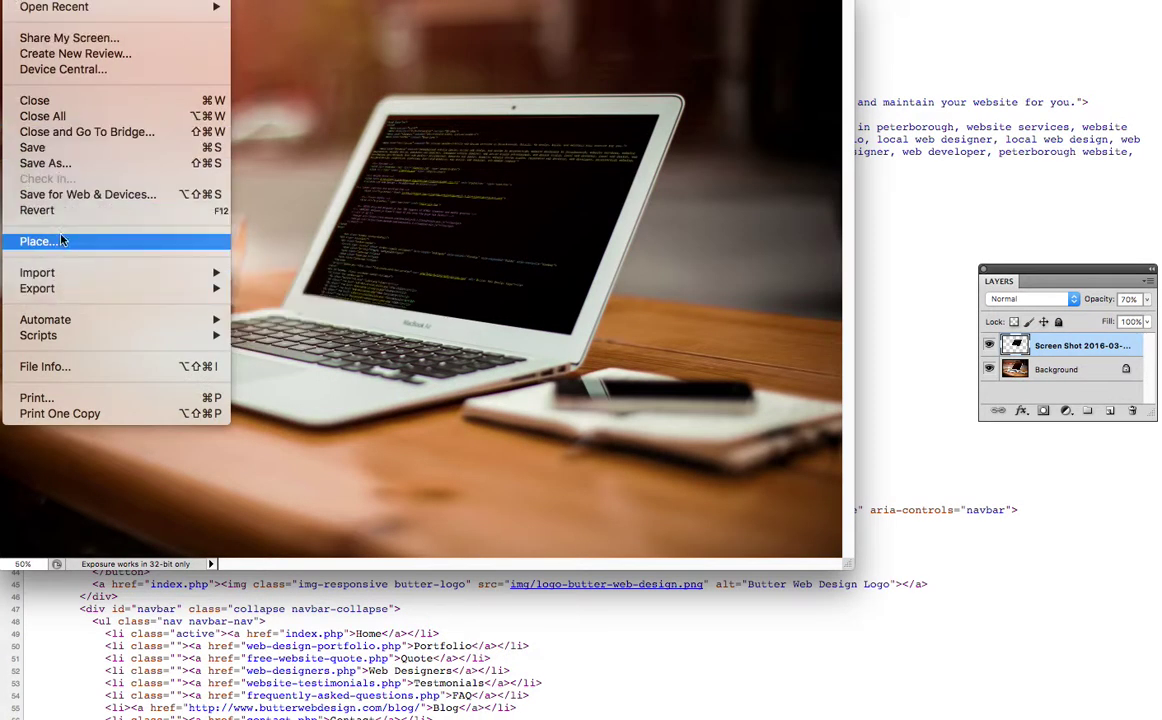
pyautogui.click(63, 193)
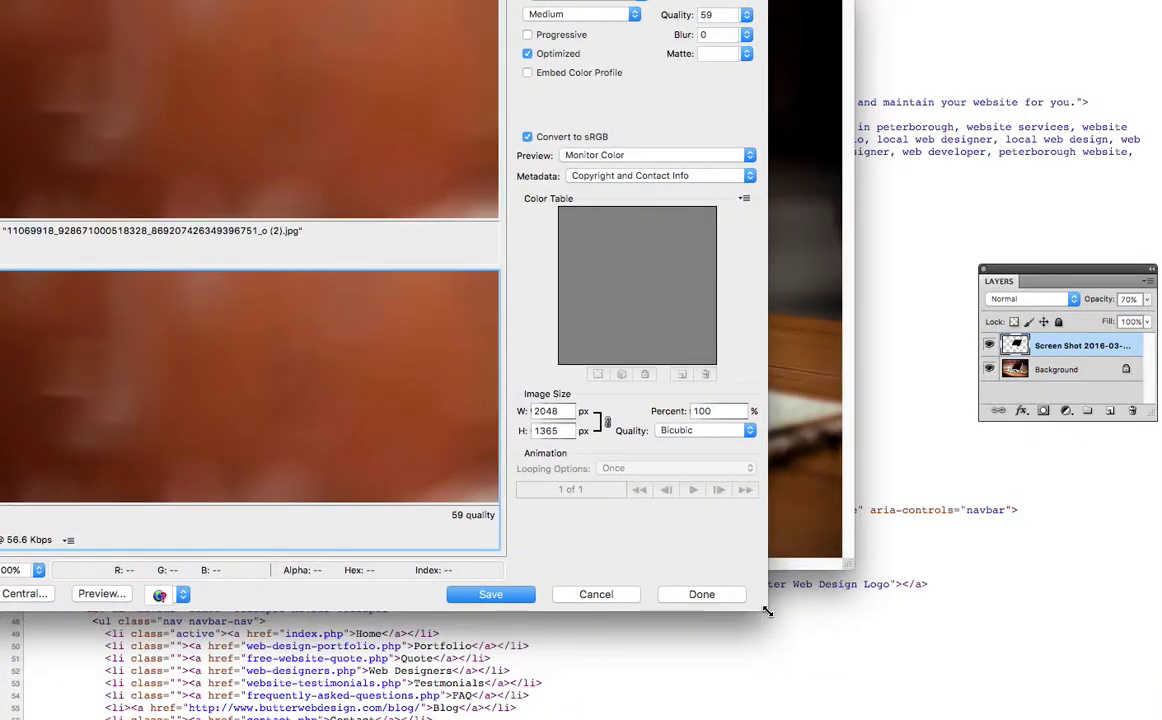
pyautogui.moveTo(258, 0); pyautogui.dragTo(482, 35)
pyautogui.click(240, 56)
pyautogui.click(289, 58)
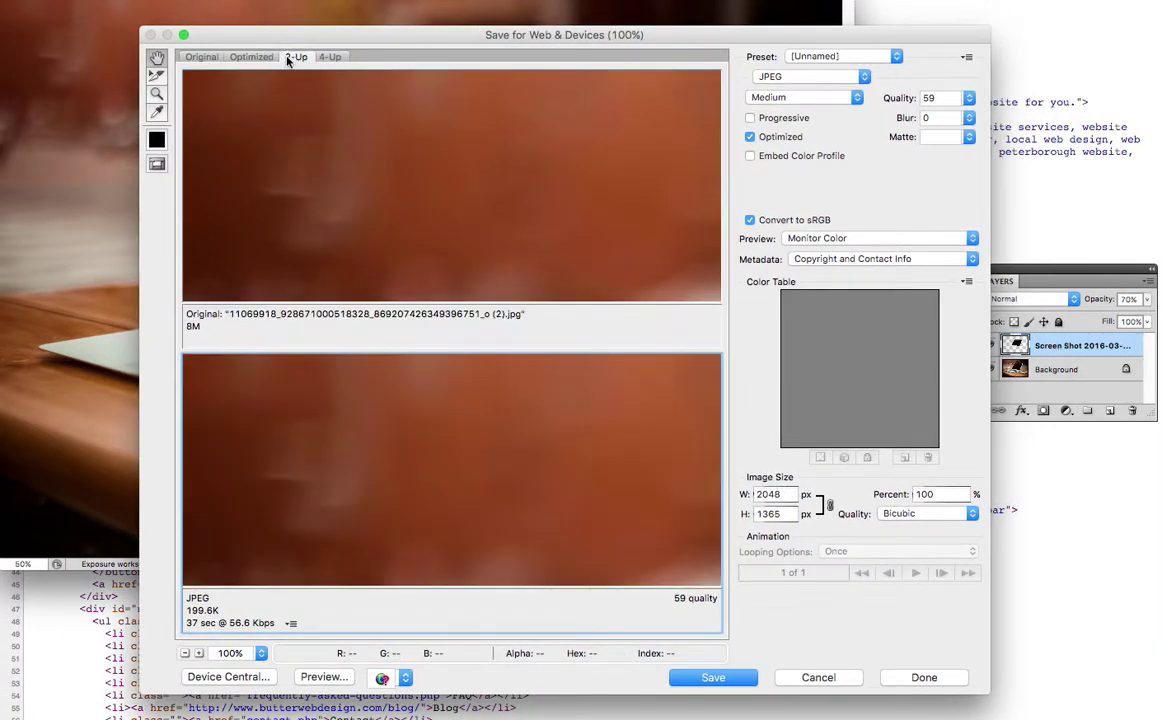
pyautogui.keyDown('alt'); pyautogui.click(488, 188); pyautogui.keyUp('alt')
pyautogui.keyDown('alt'); pyautogui.click(488, 190); pyautogui.keyUp('alt')
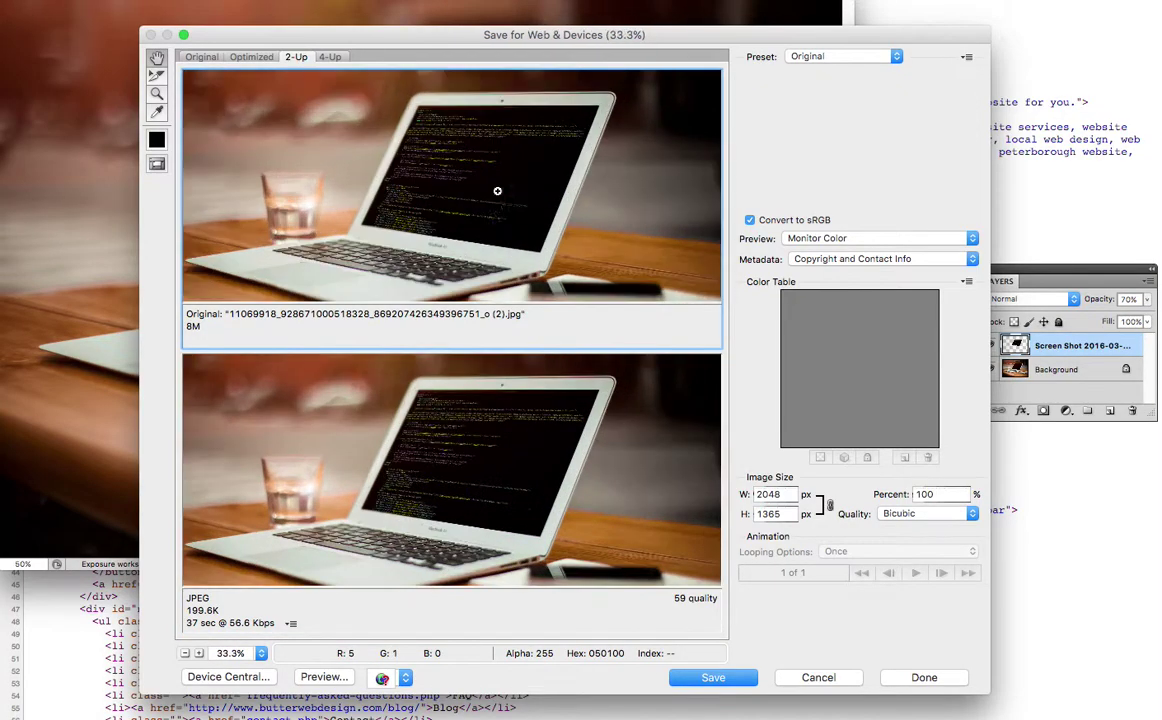
pyautogui.keyDown('super'); pyautogui.click(446, 394); pyautogui.keyUp('super')
pyautogui.keyDown('super'); pyautogui.click(472, 490); pyautogui.keyUp('super')
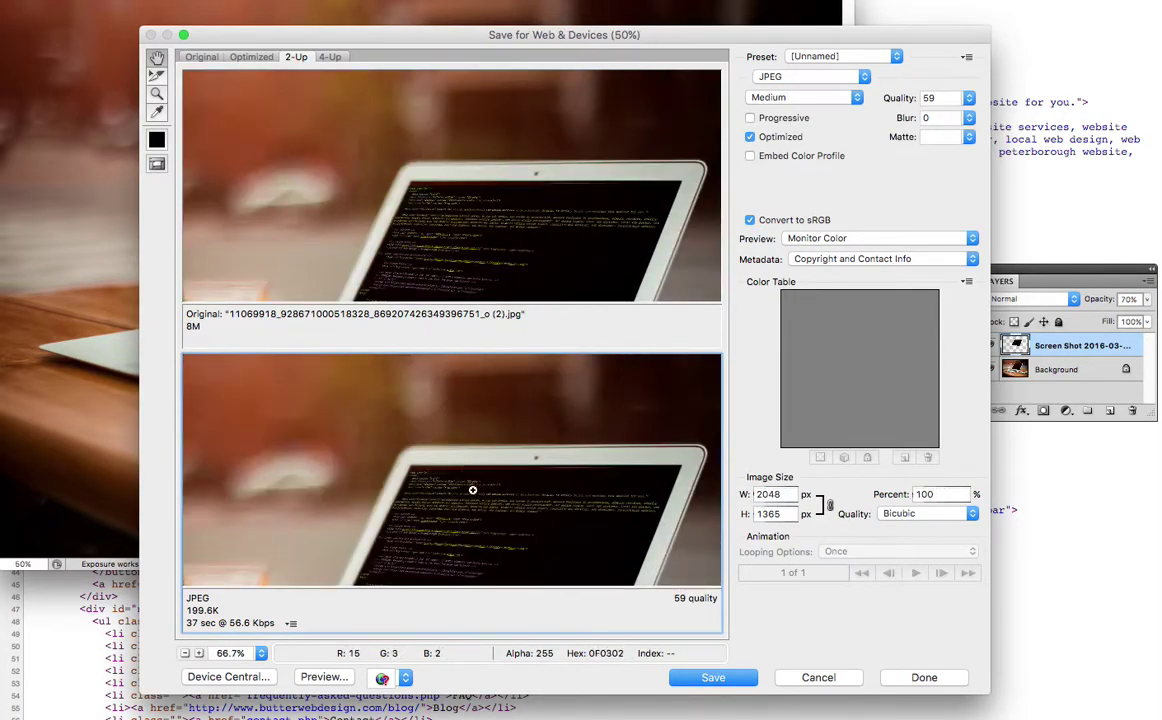
pyautogui.moveTo(491, 448); pyautogui.dragTo(547, 450)
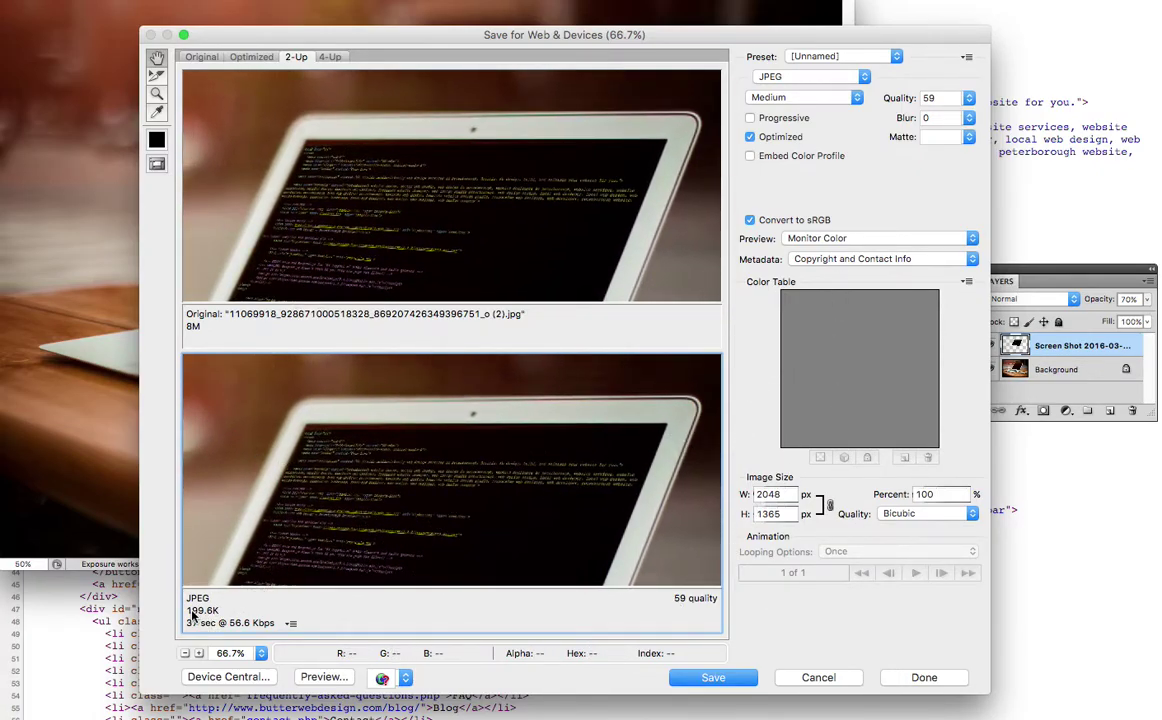
# Step: Lower the JPEG quality to 23 and check the code and keyboard areas in the preview
pyautogui.click(966, 99)
pyautogui.moveTo(911, 120); pyautogui.dragTo(886, 117)
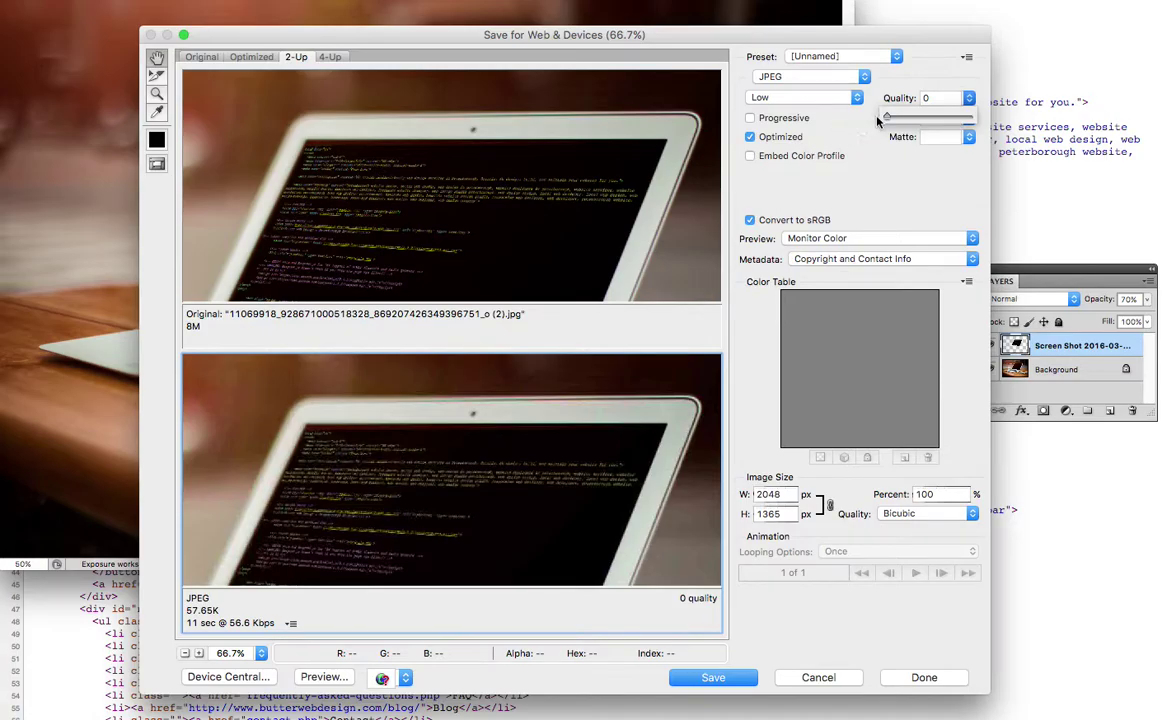
pyautogui.moveTo(889, 117); pyautogui.dragTo(908, 120)
pyautogui.moveTo(565, 501); pyautogui.dragTo(616, 376)
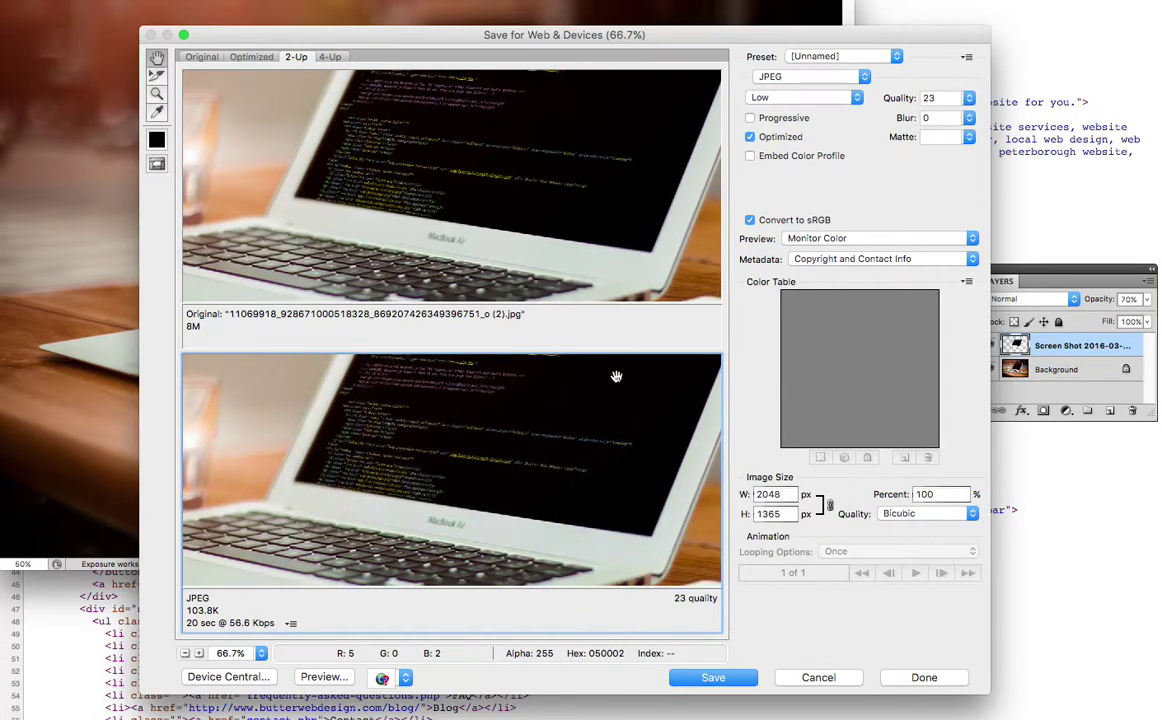
# Step: Save the optimized JPEG under the name comp-with-code.jpg
pyautogui.click(705, 677)
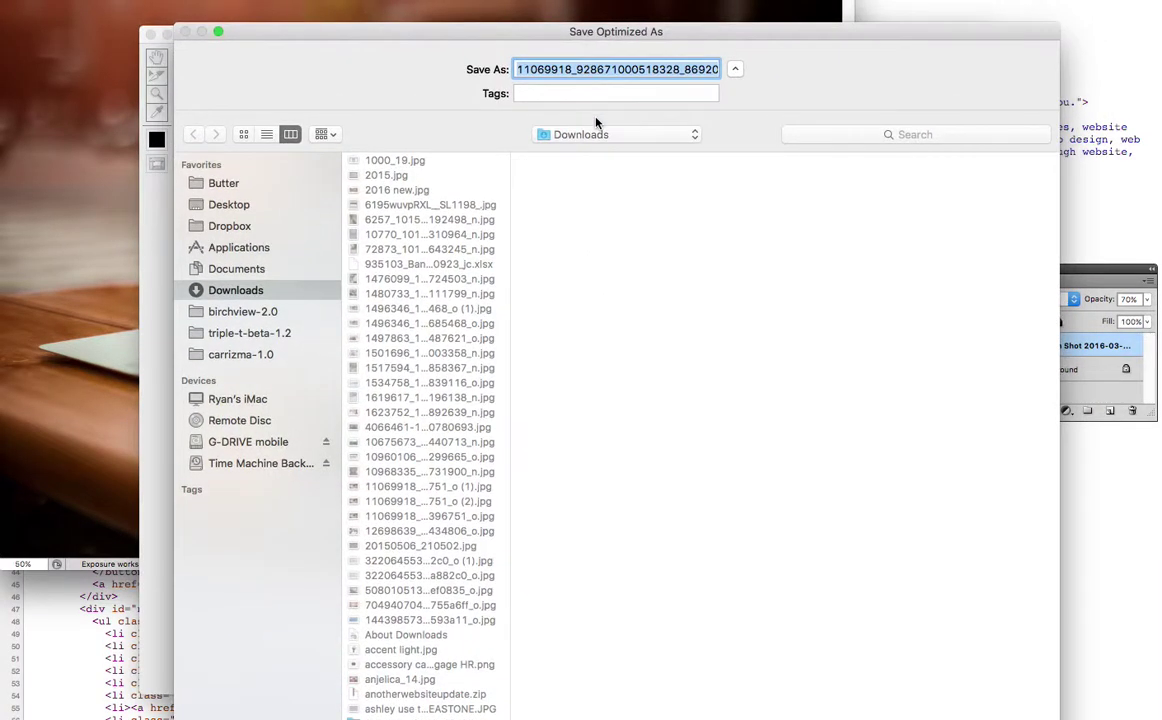
pyautogui.write('comp')
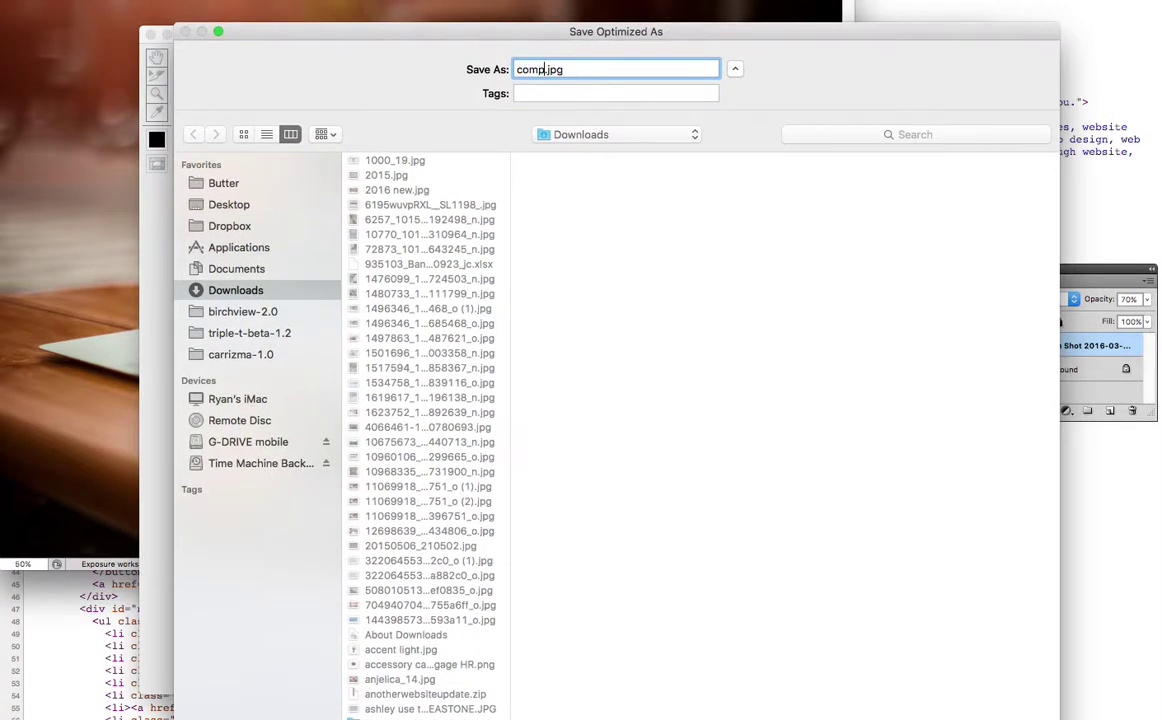
pyautogui.write('-with-code')
pyautogui.press('Return')
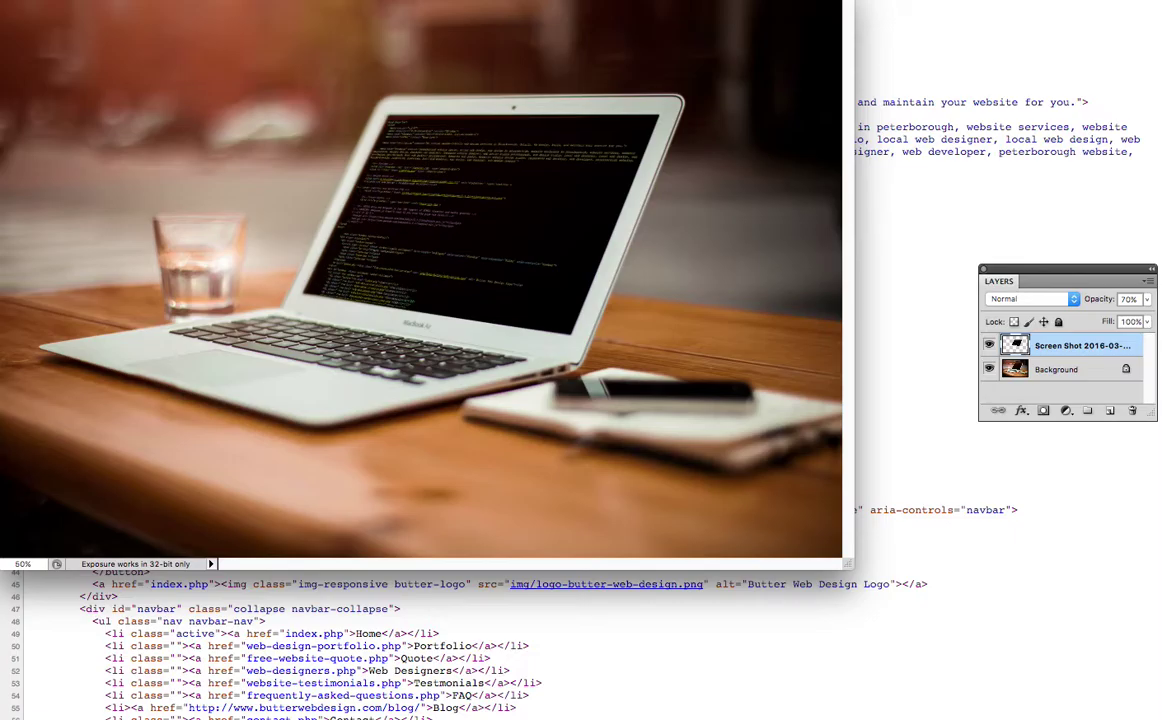
# Step: Switch to the browser's Butter Web Design Facebook page and close the cover photo viewer
pyautogui.press('super+Tab')
pyautogui.press('super+Tab')
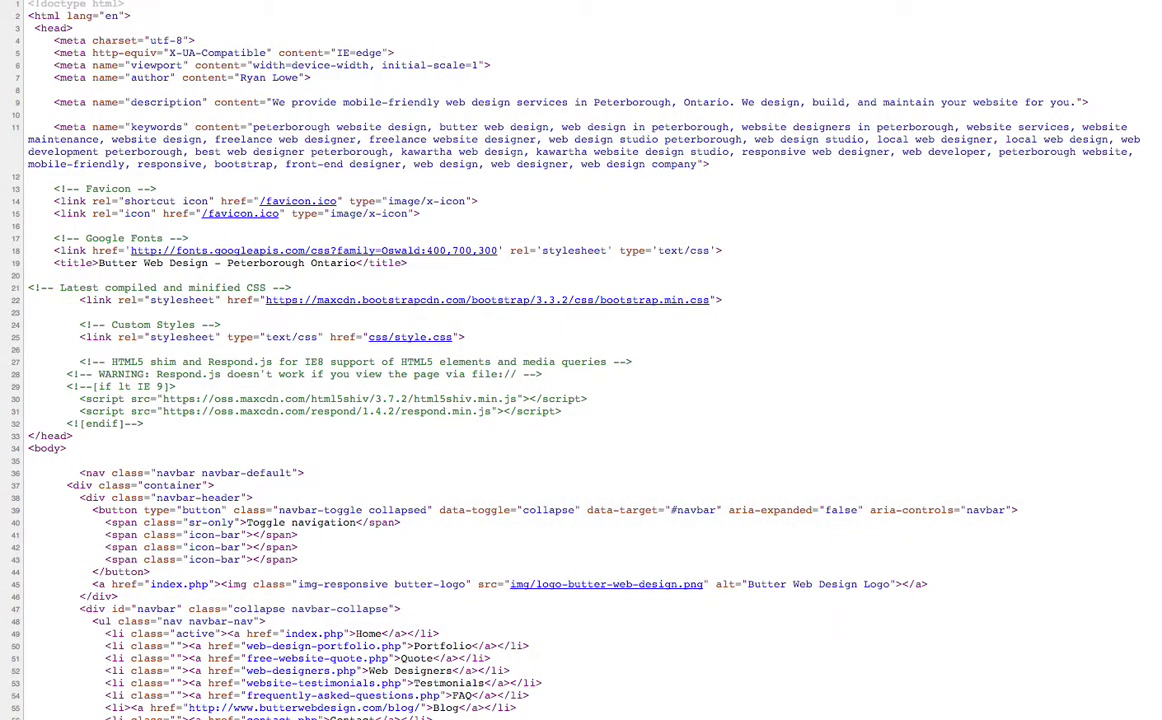
pyautogui.click(193, 2)
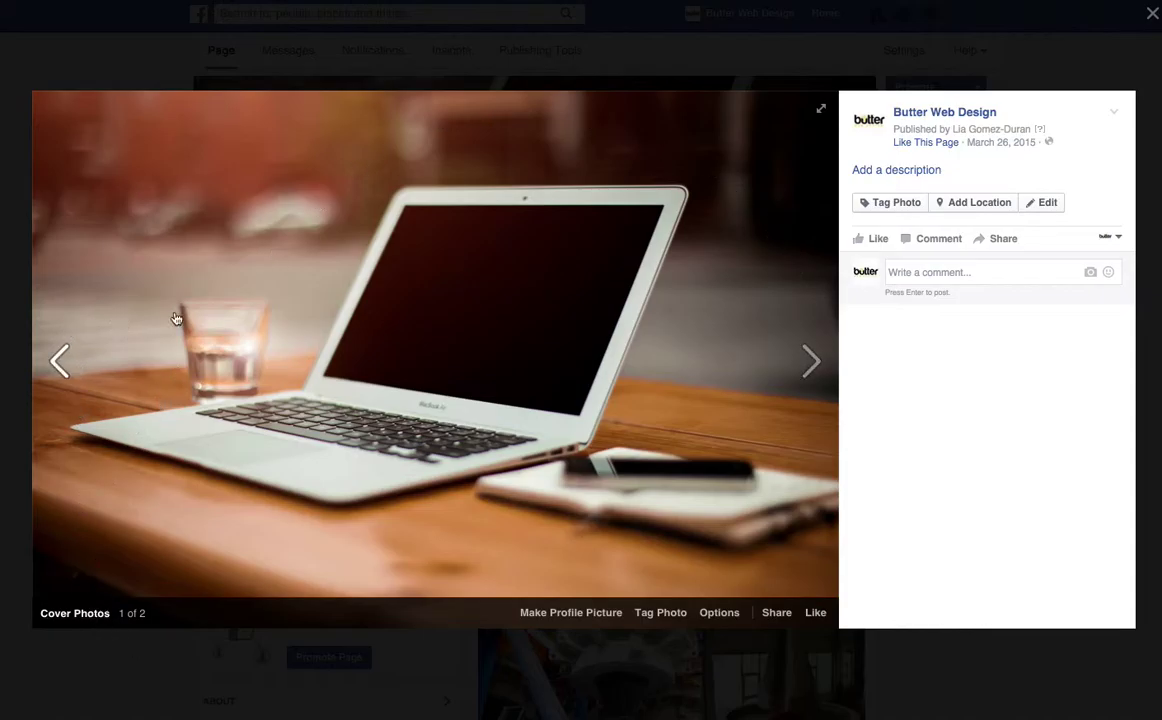
pyautogui.click(775, 192)
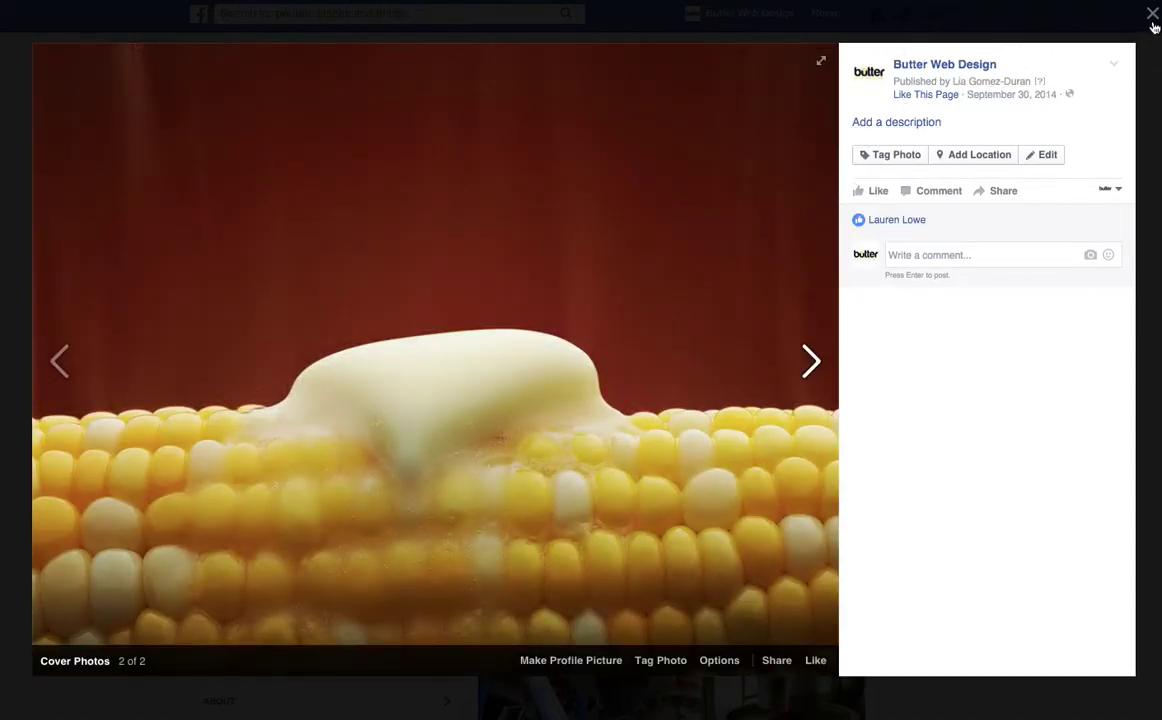
pyautogui.click(1152, 16)
pyautogui.click(226, 104)
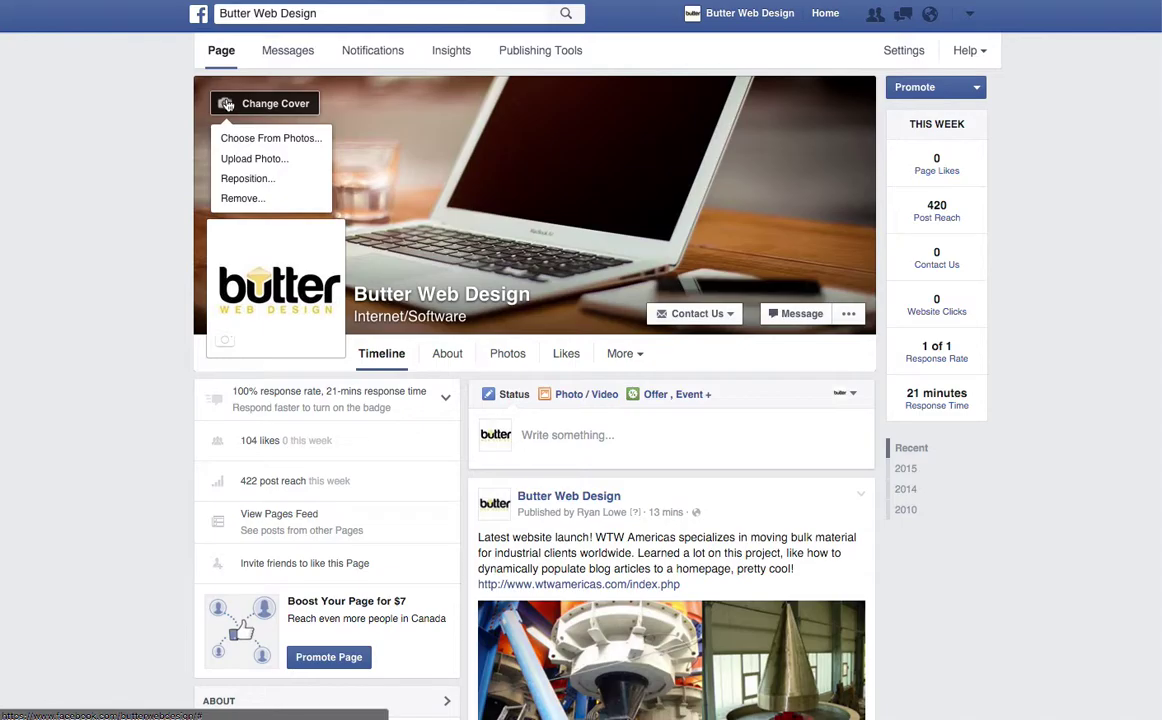
pyautogui.click(254, 158)
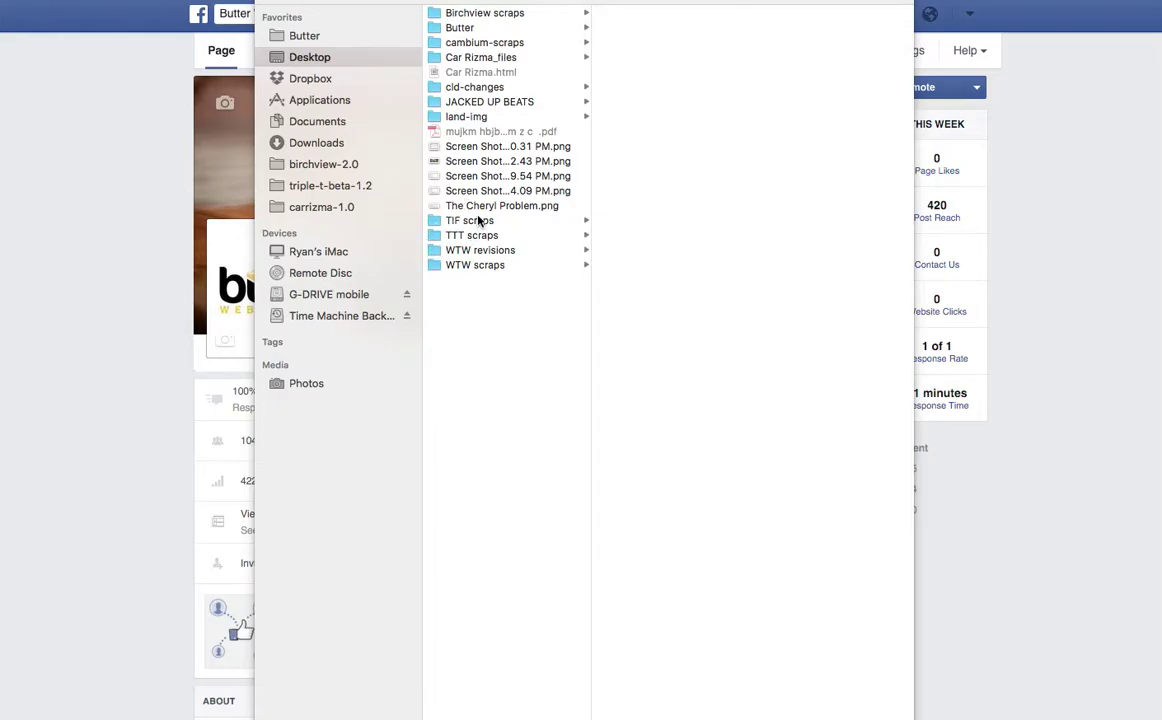
pyautogui.click(295, 163)
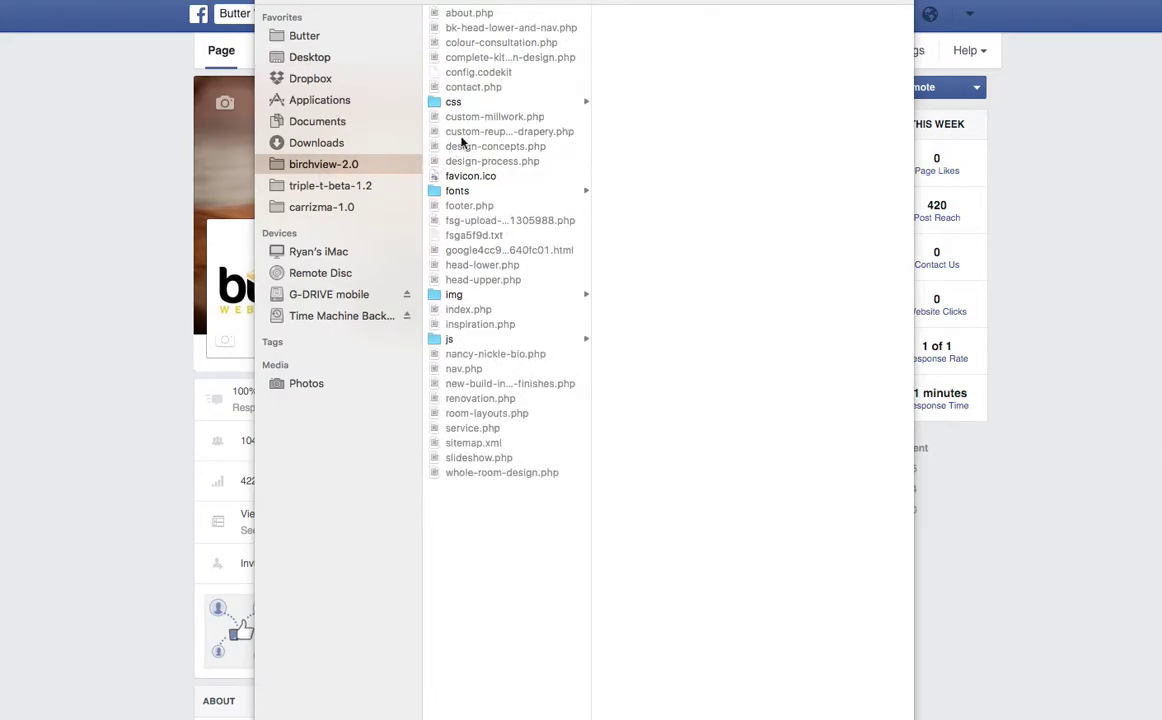
pyautogui.click(497, 295)
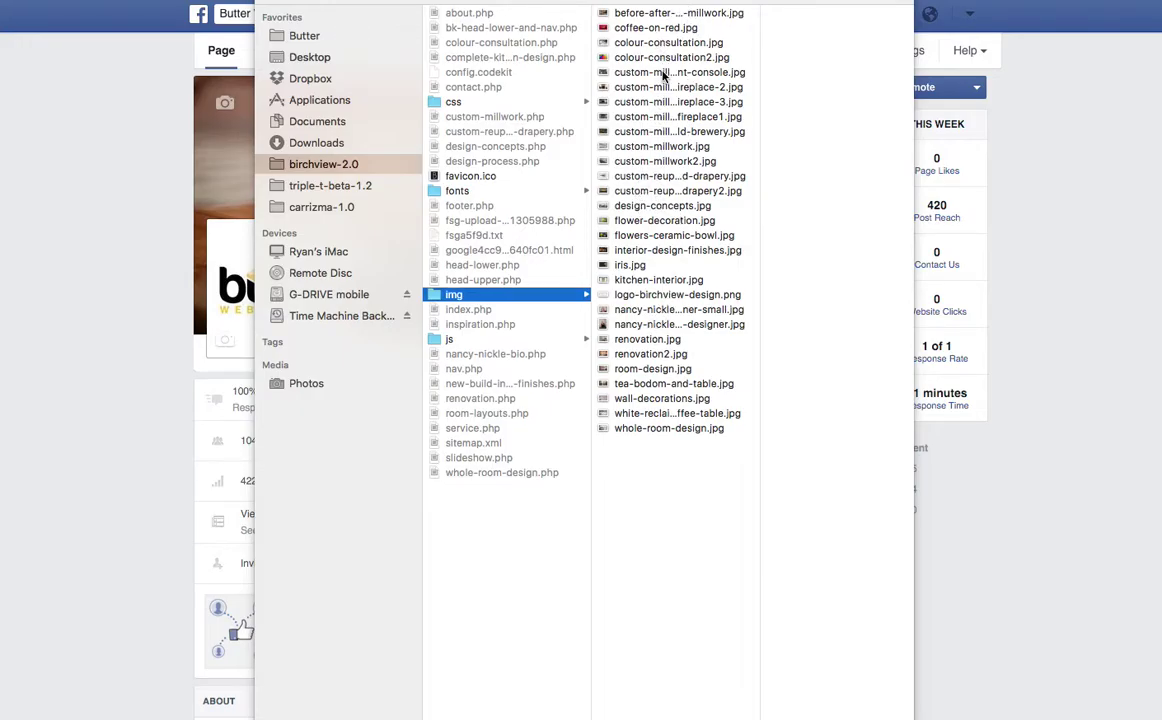
pyautogui.press('Escape')
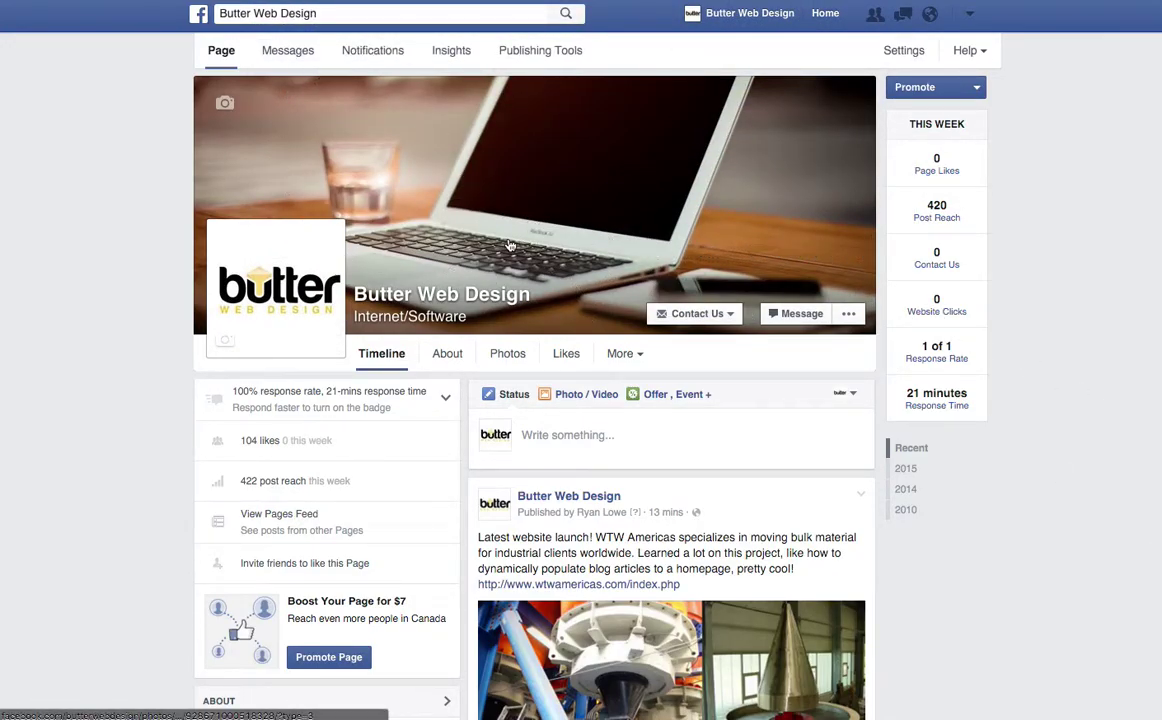
# Step: Switch back to Photoshop and export the composite for web again, saving comp-with-code.jpg at JPEG quality 23 to the Desktop
pyautogui.press('super+Tab')
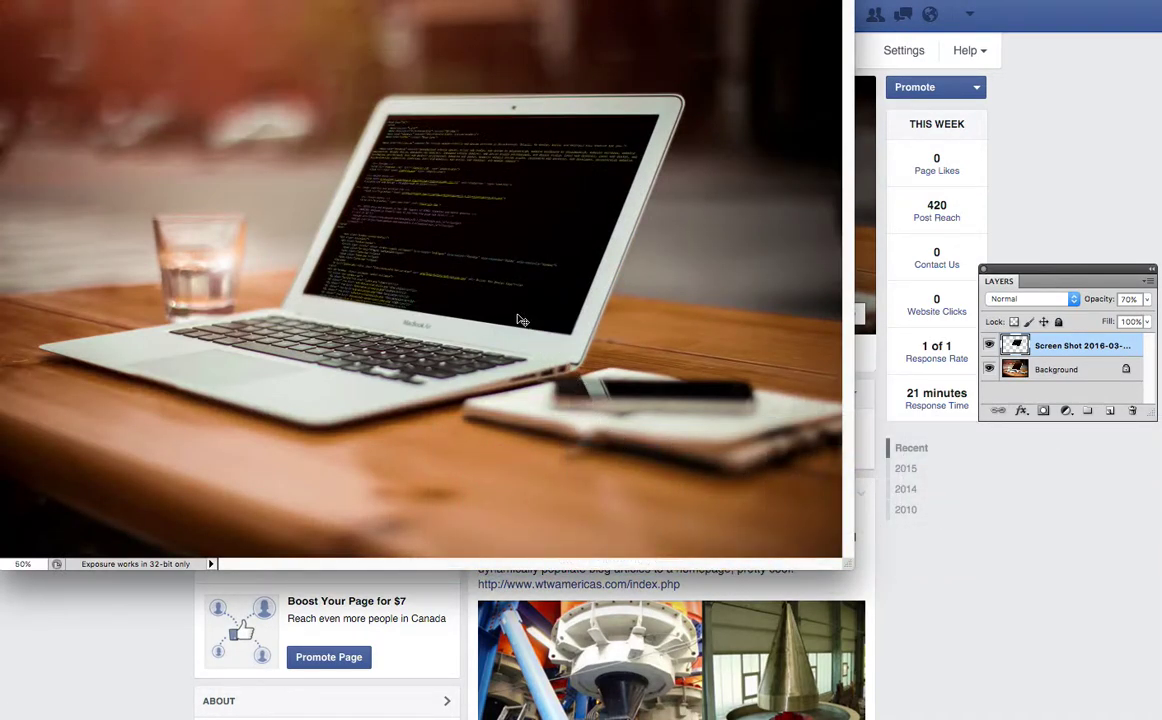
pyautogui.press('super+o')
pyautogui.press('Escape')
pyautogui.press('super+alt+shift+s')
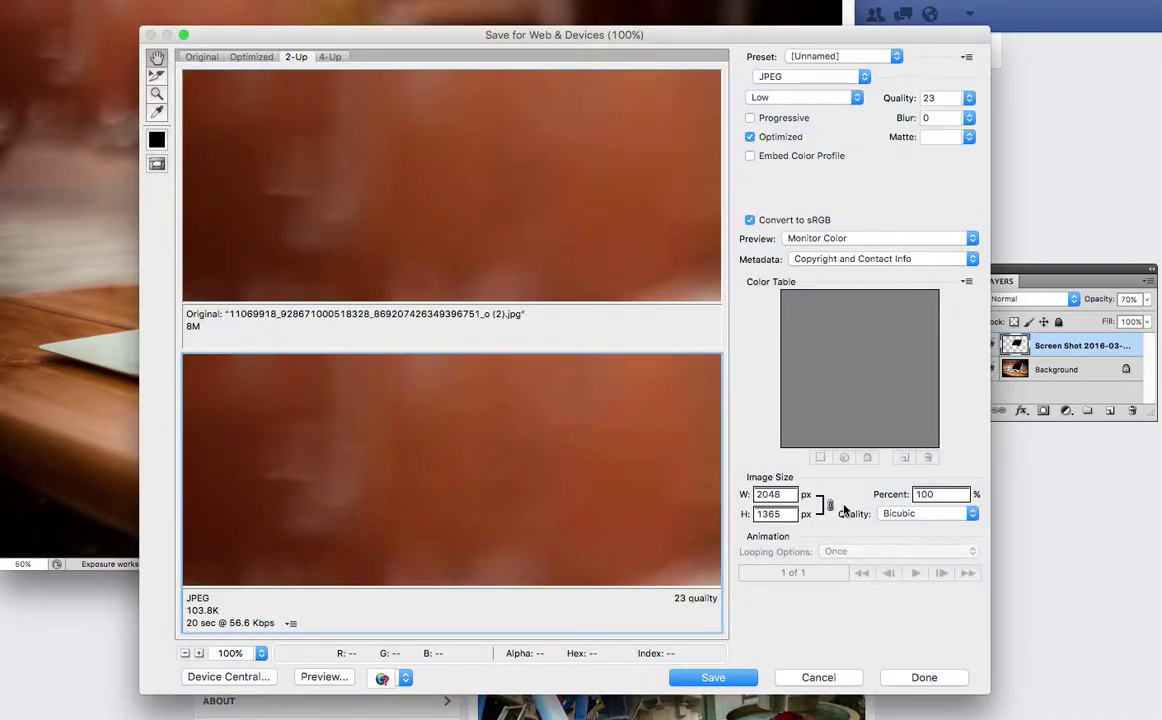
pyautogui.click(711, 676)
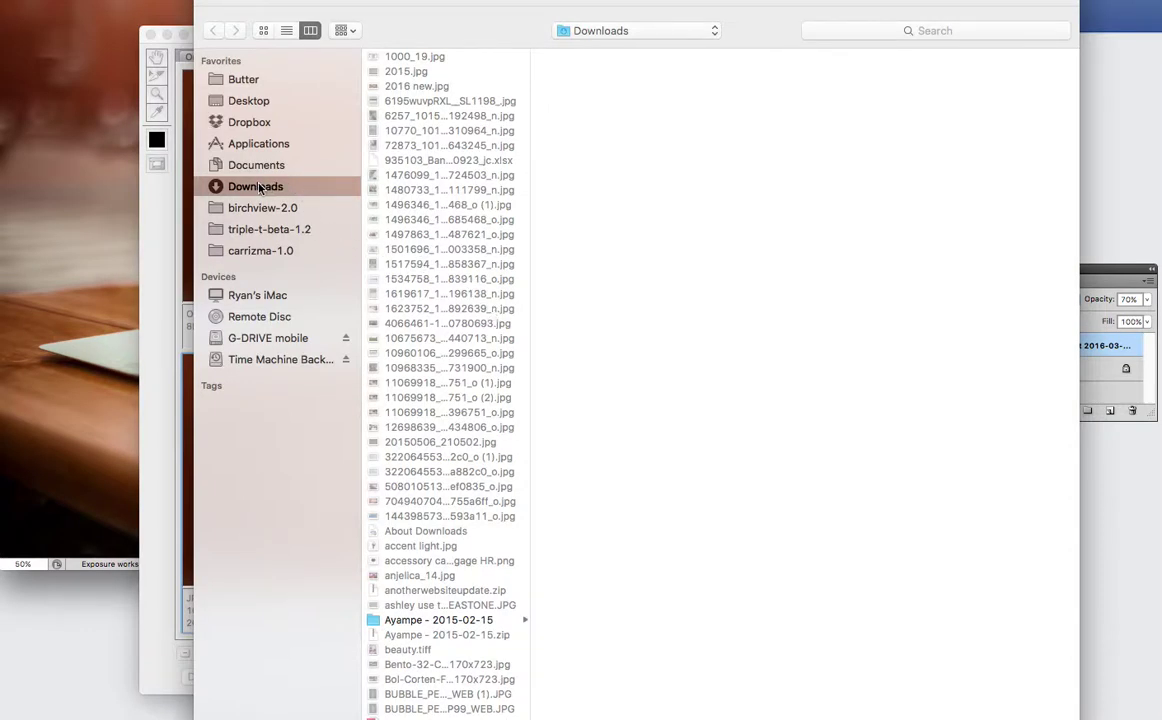
pyautogui.scroll(-10, 514, 381)
pyautogui.scroll(10, 514, 381)
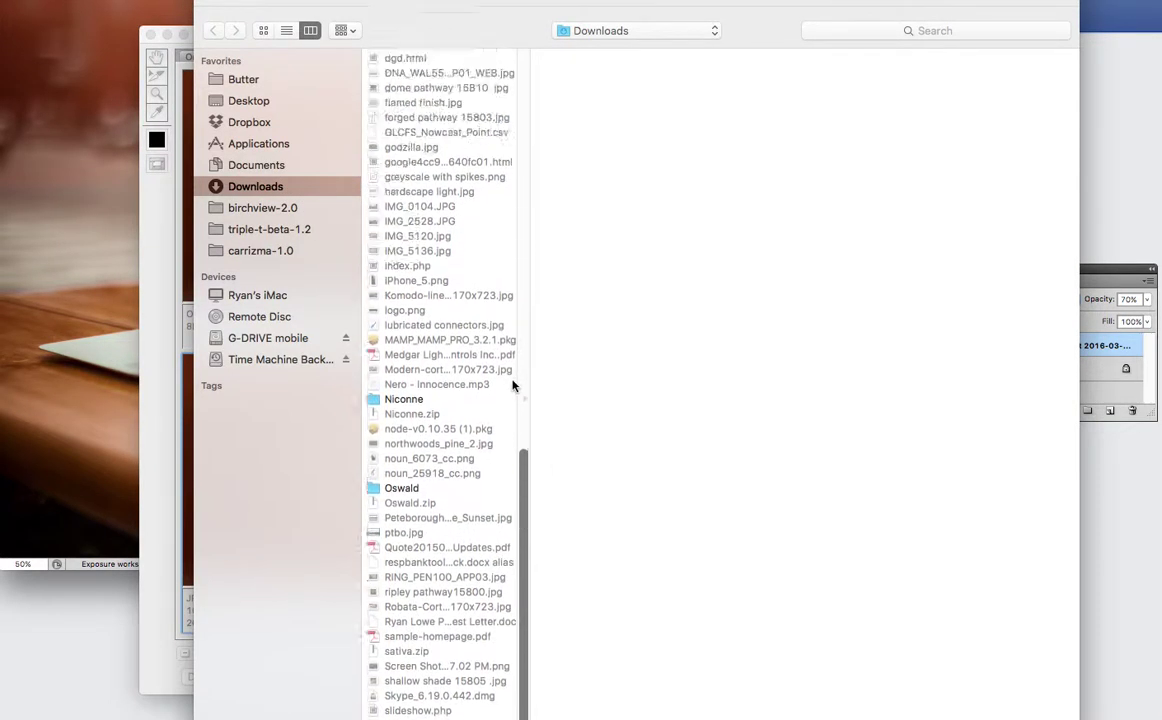
pyautogui.press('Escape')
pyautogui.press('Return')
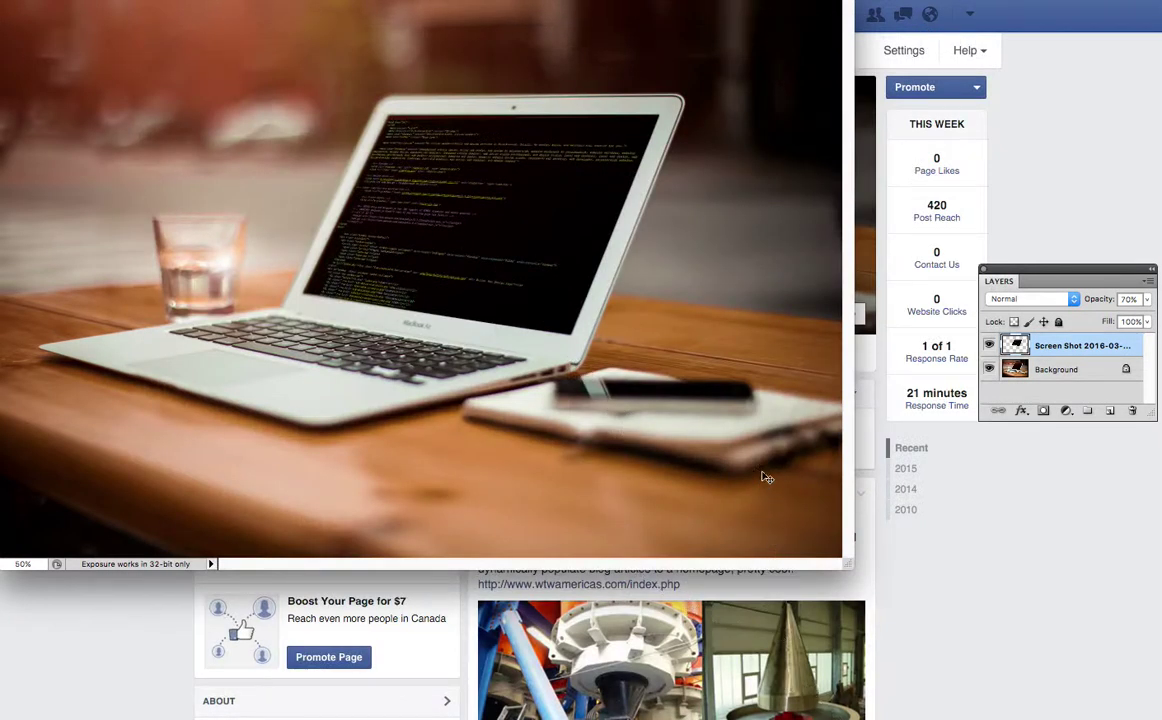
# Step: In the Facebook page, upload comp-with-code.jpg from the Desktop as the cover and save it repositioned to show the laptop screen and keyboard
pyautogui.click(883, 606)
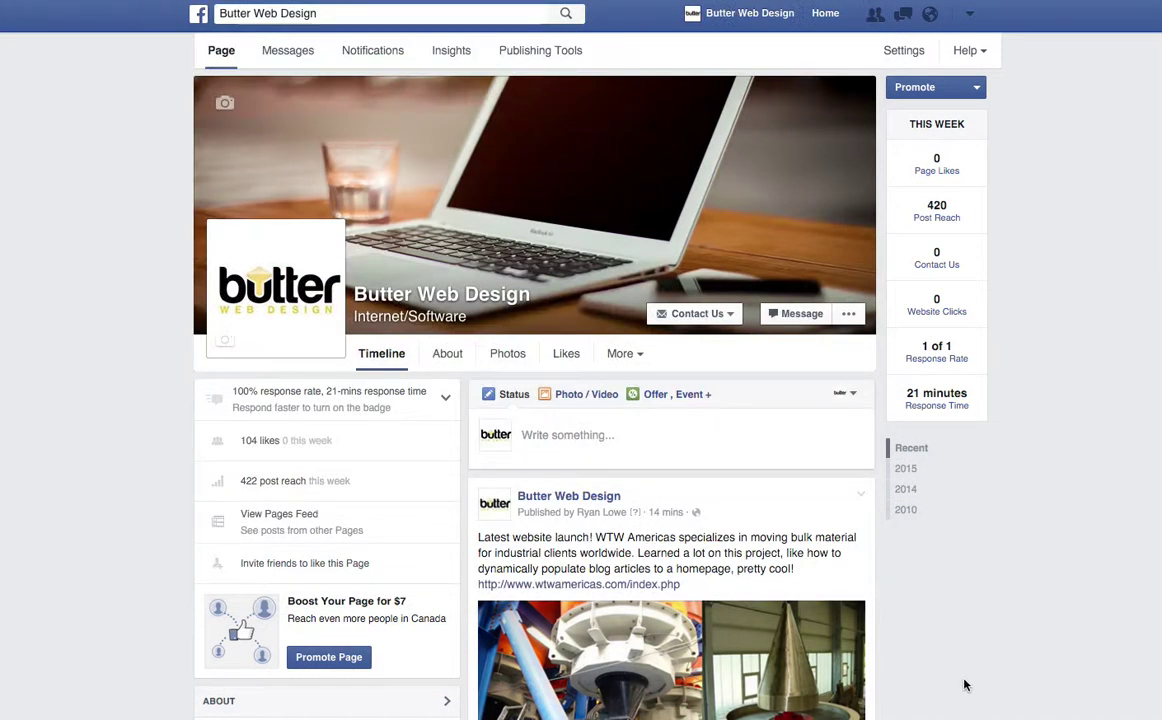
pyautogui.click(262, 103)
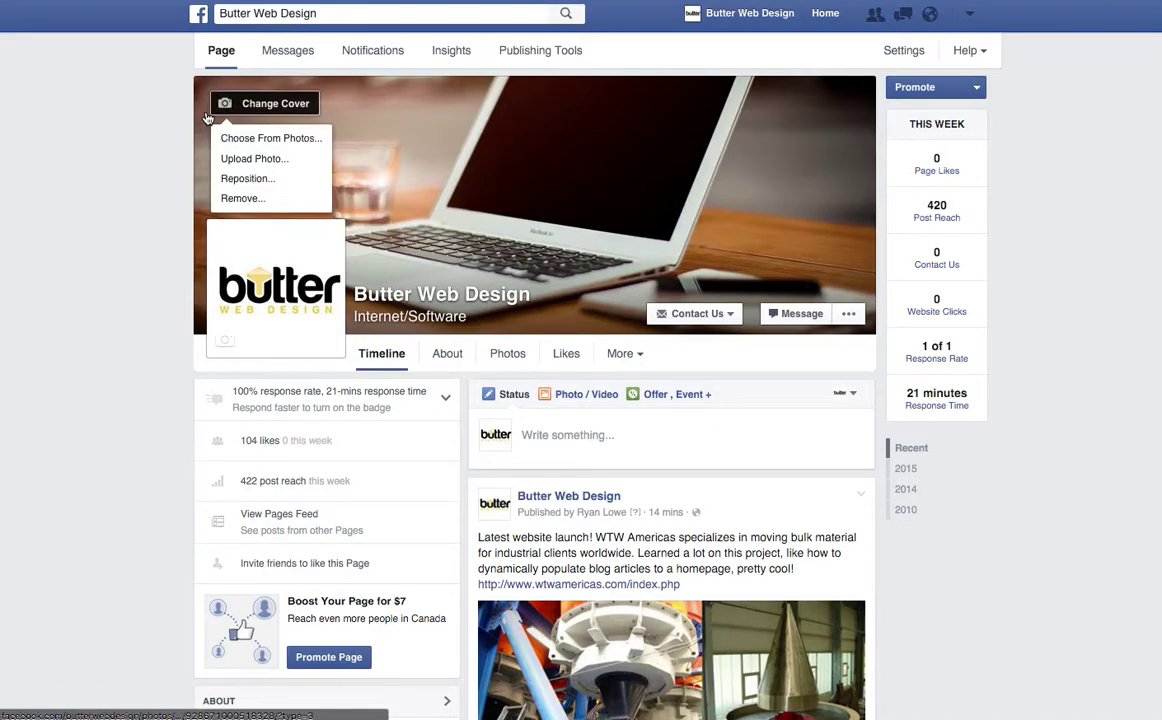
pyautogui.click(280, 157)
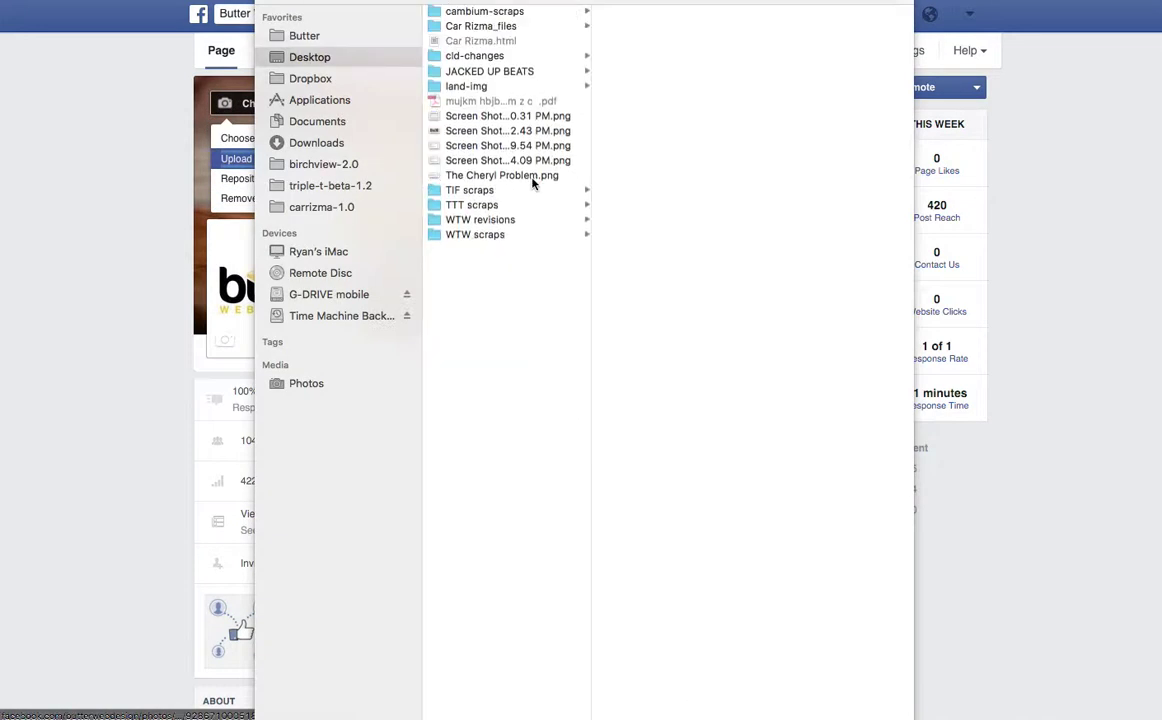
pyautogui.click(470, 102)
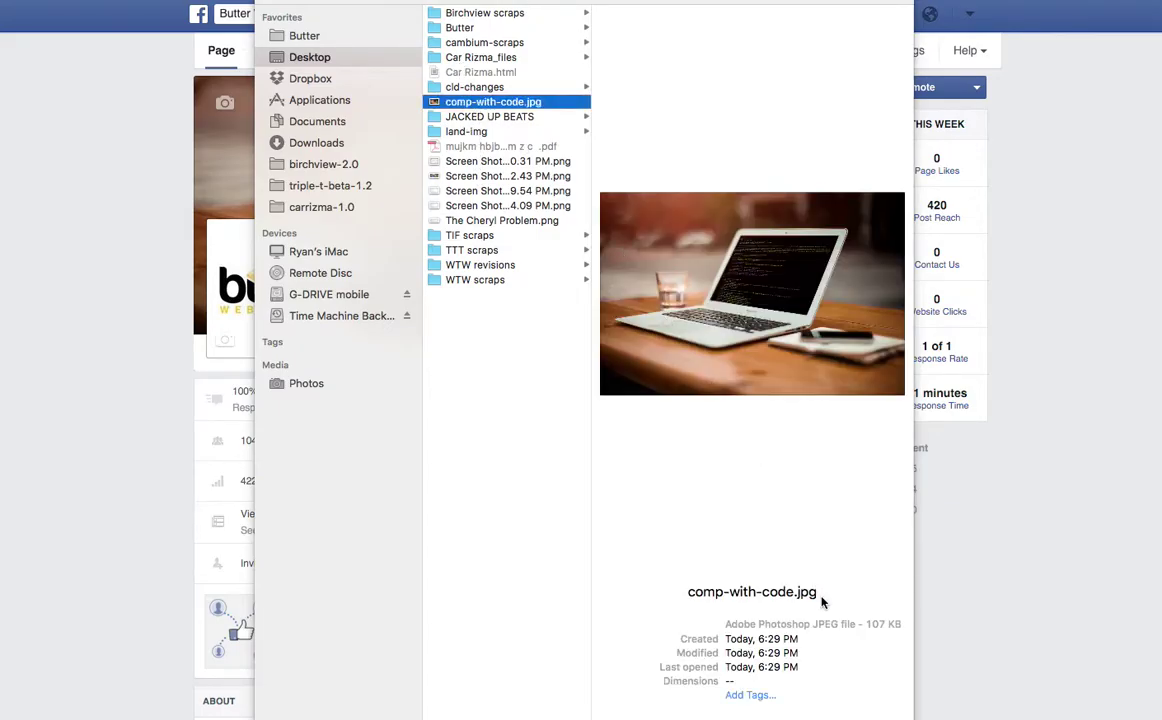
pyautogui.press('Return')
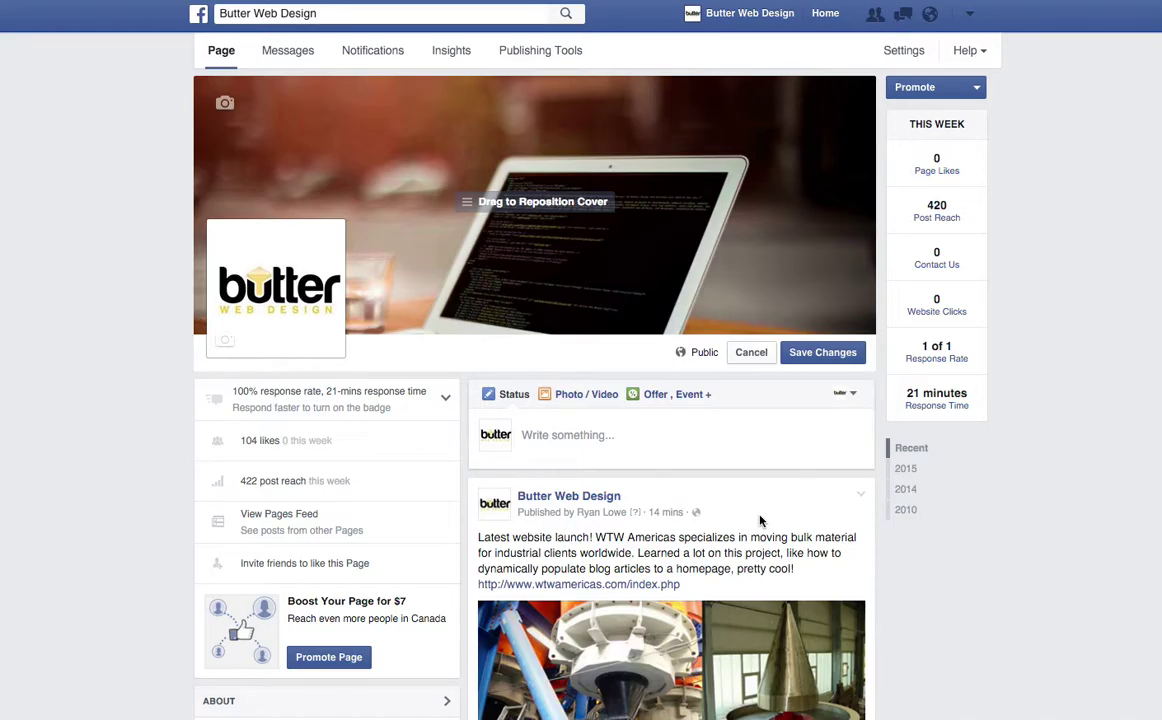
pyautogui.moveTo(752, 275); pyautogui.dragTo(760, 200)
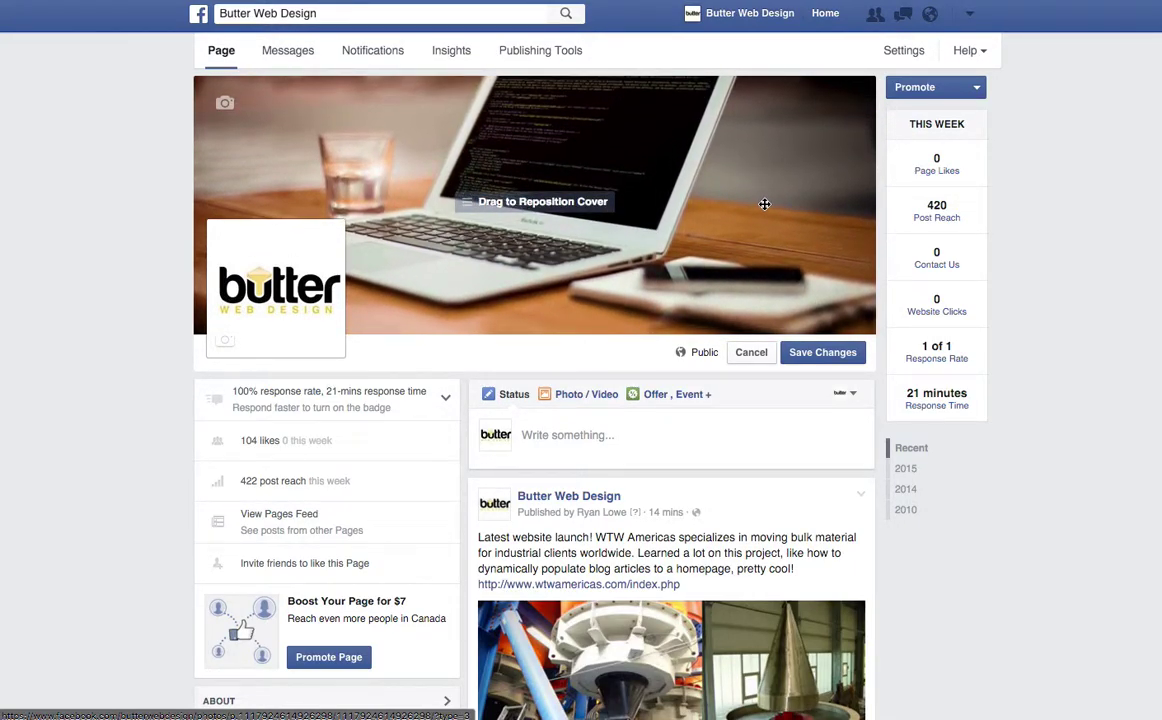
pyautogui.click(820, 358)
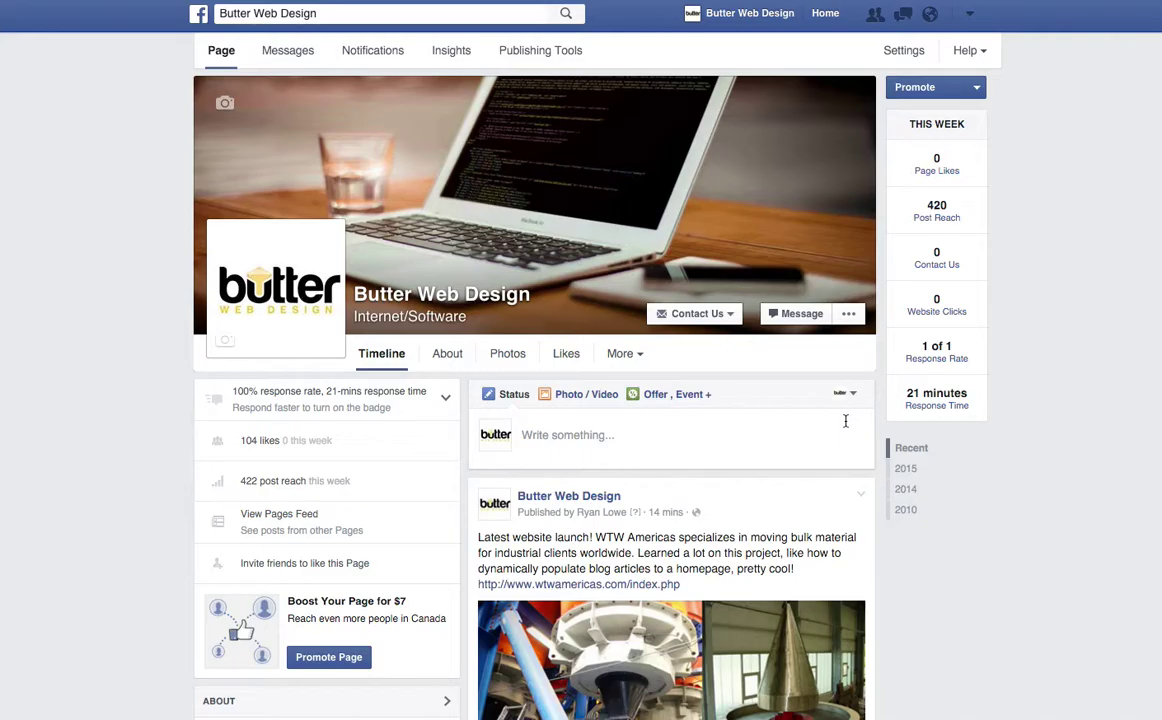